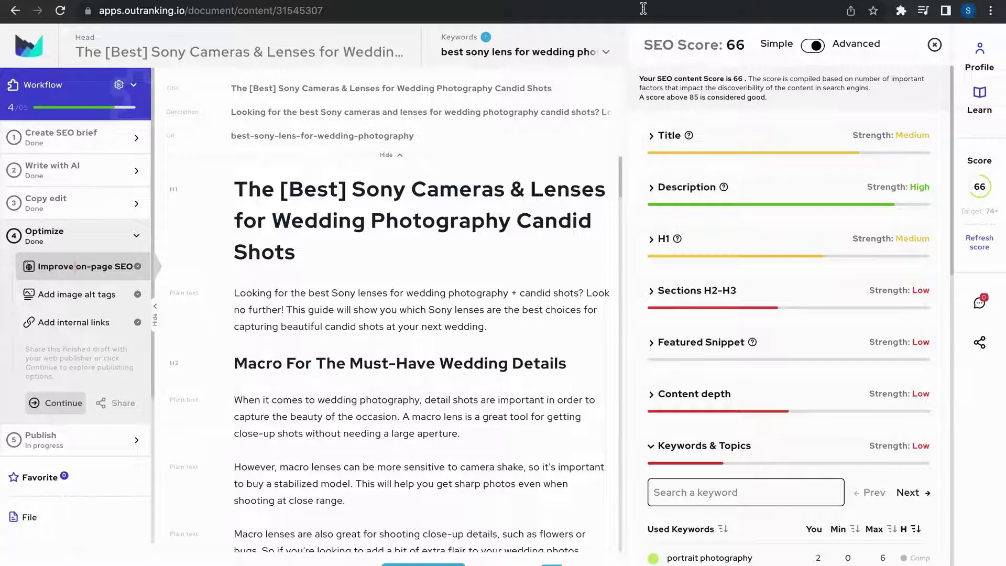
- Switch to the KeySearch results and highlight the researched keyword "best sony lens for wedding photography"
left_click(640, 11)
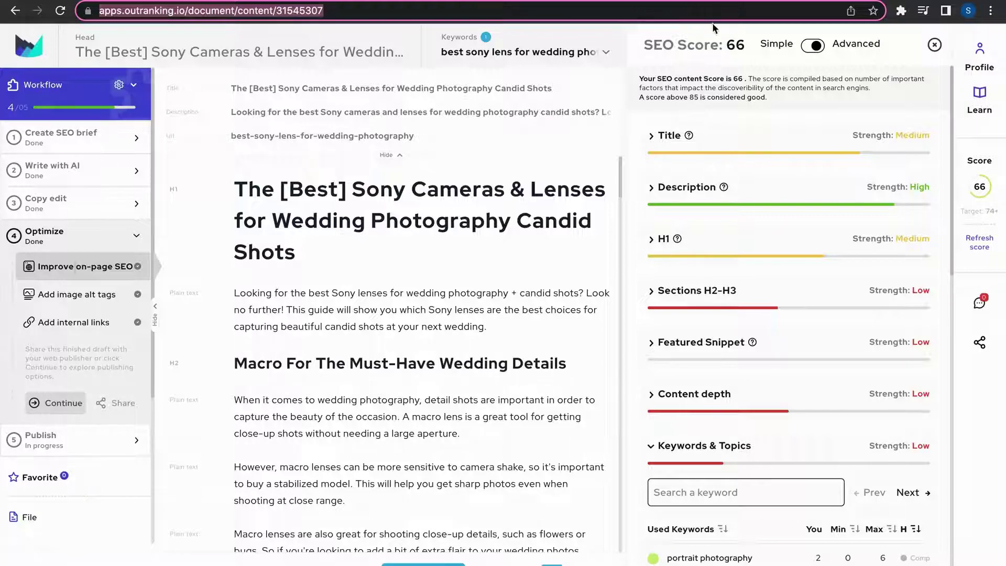
left_click(617, 0)
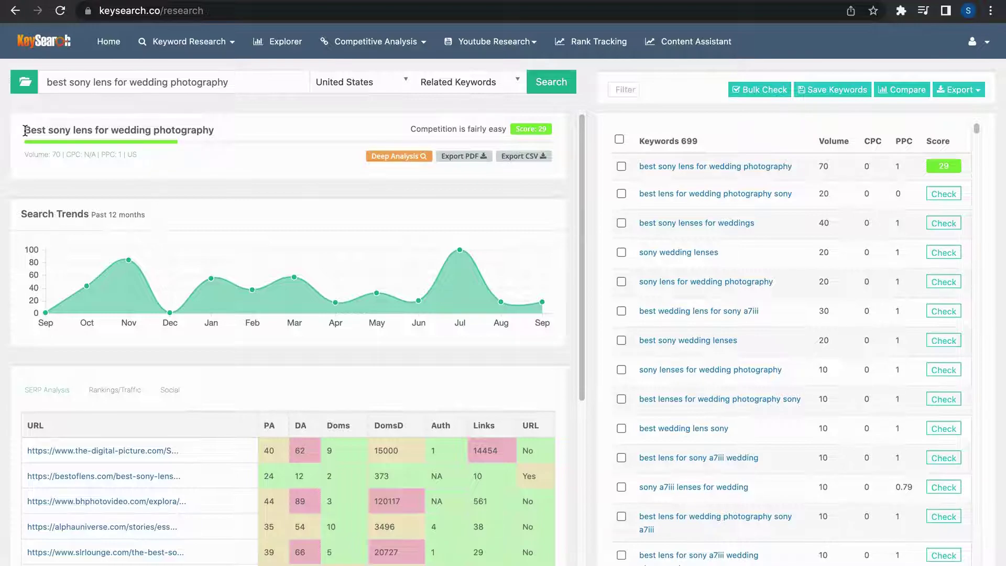
left_click_drag(25, 130, 240, 130)
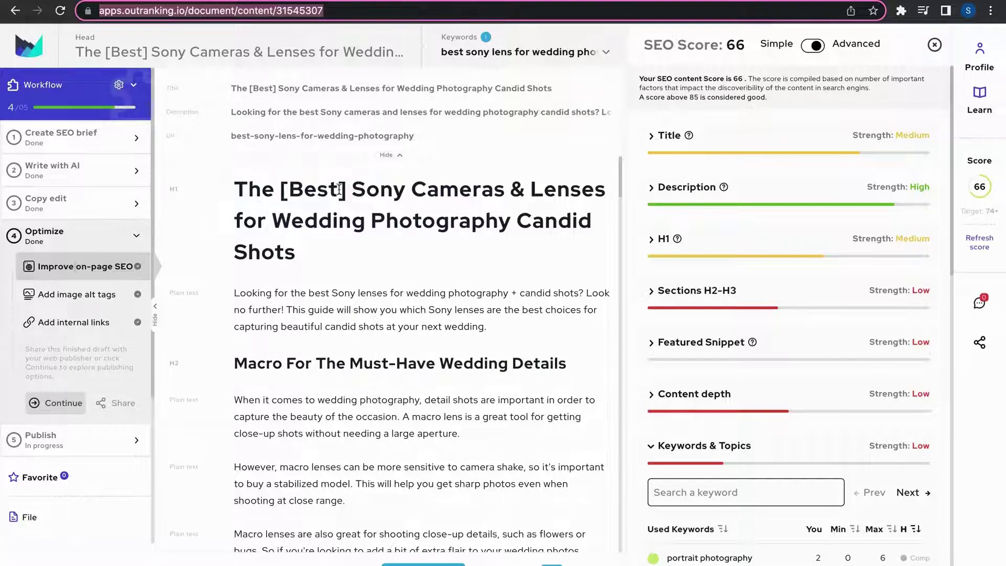
- Return to the Outranking draft and read through the article from the H1 to the numbered Sony lens sections
scroll(339, 341, "down", 3)
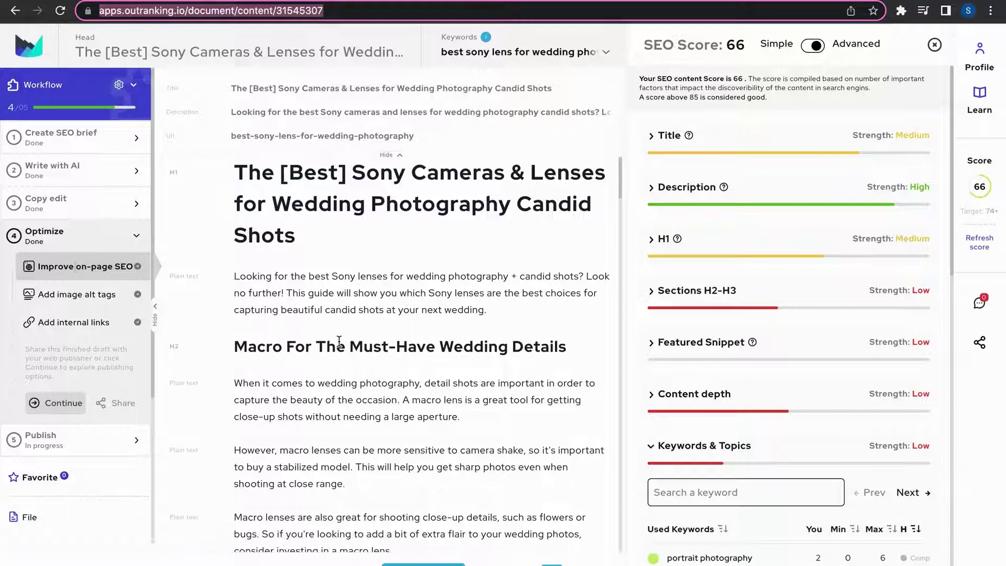
scroll(339, 341, "down", 5)
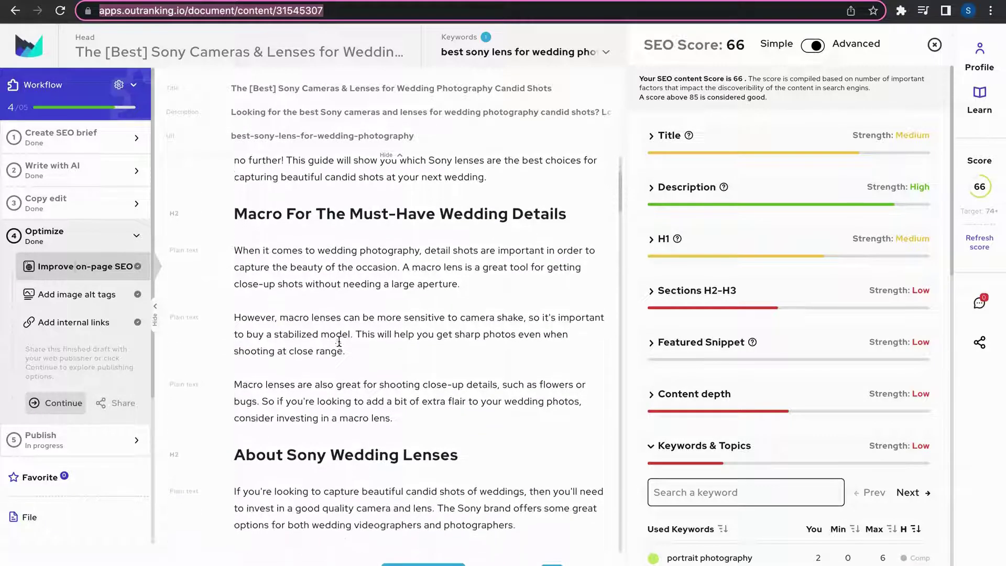
scroll(339, 341, "down", 4)
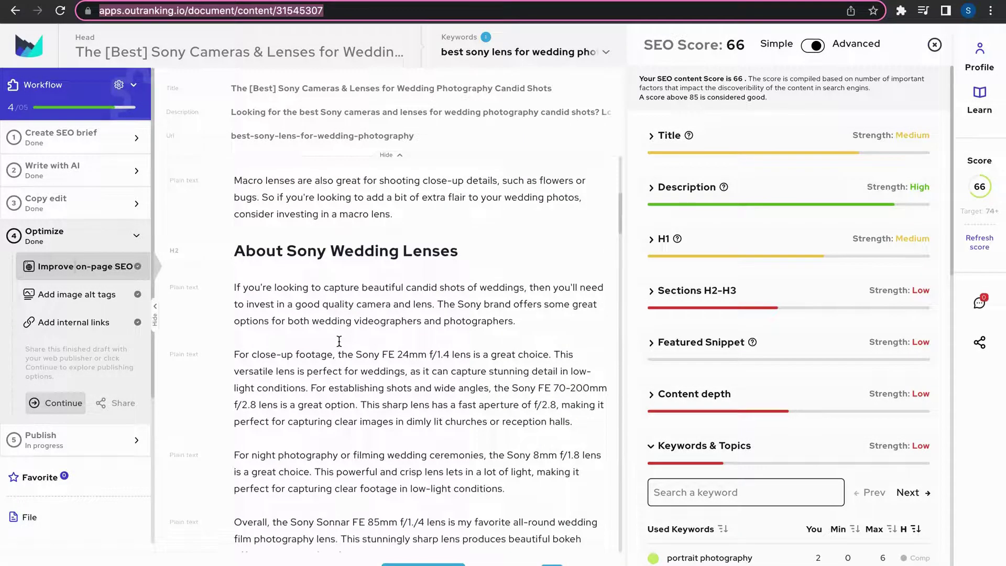
scroll(339, 342, "down", 7)
scroll(340, 341, "down", 6)
scroll(339, 341, "down", 6)
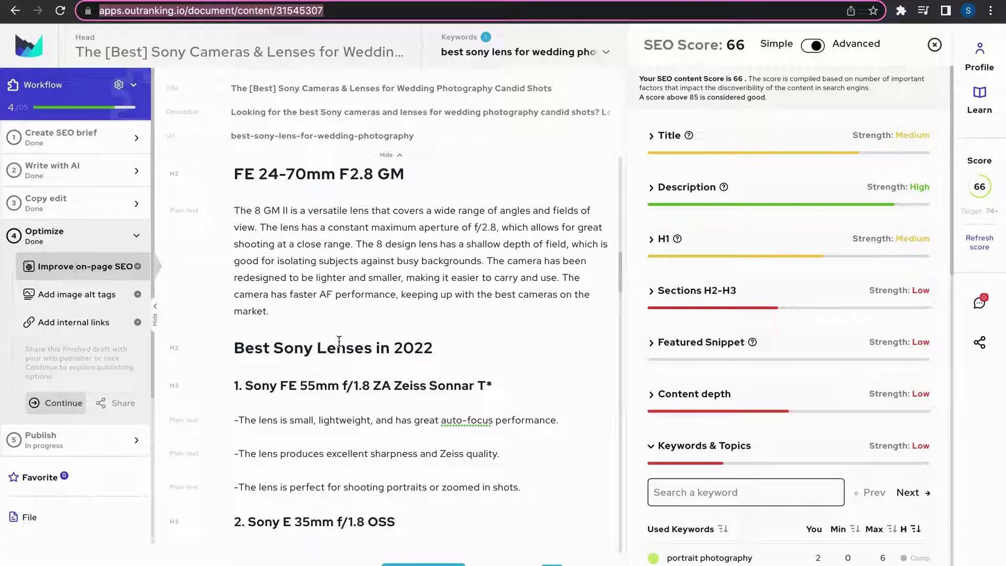
scroll(340, 342, "down", 12)
scroll(340, 341, "down", 5)
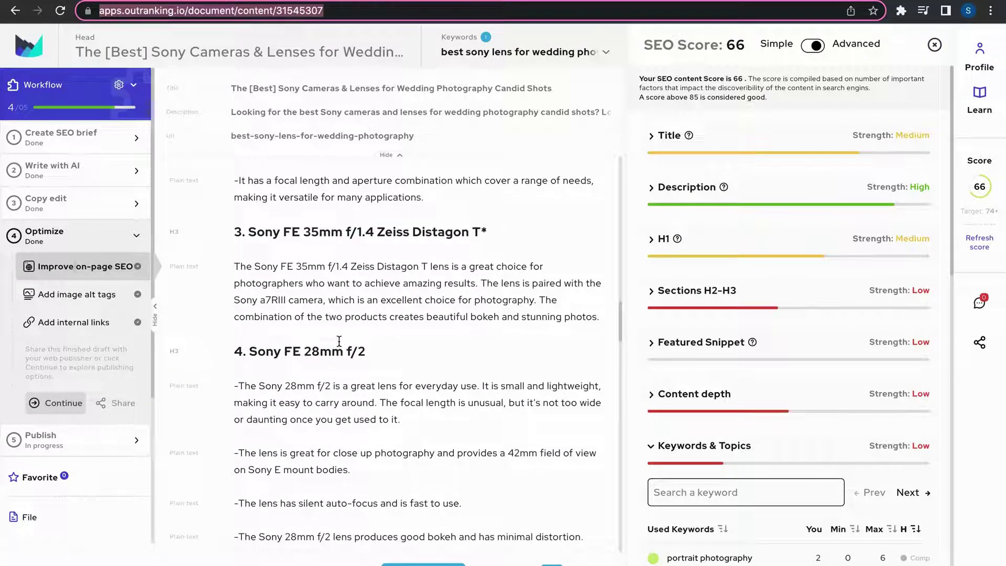
scroll(340, 341, "down", 1)
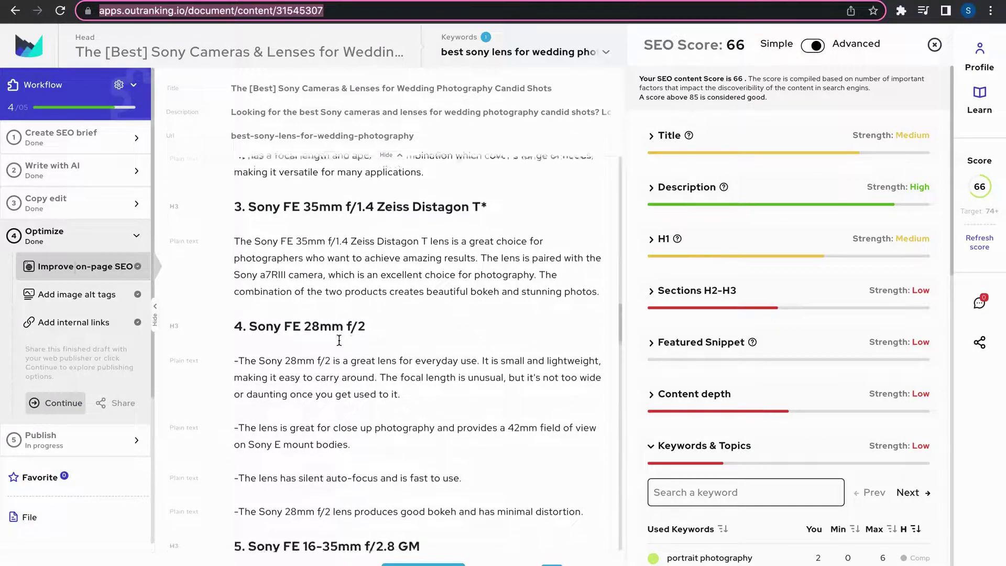
scroll(339, 341, "down", 1)
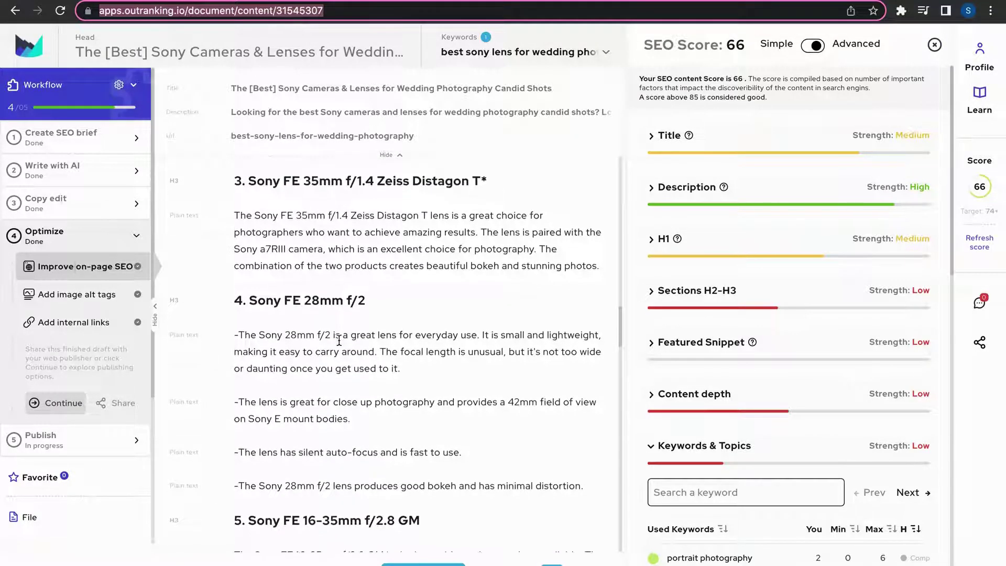
scroll(339, 341, "down", 6)
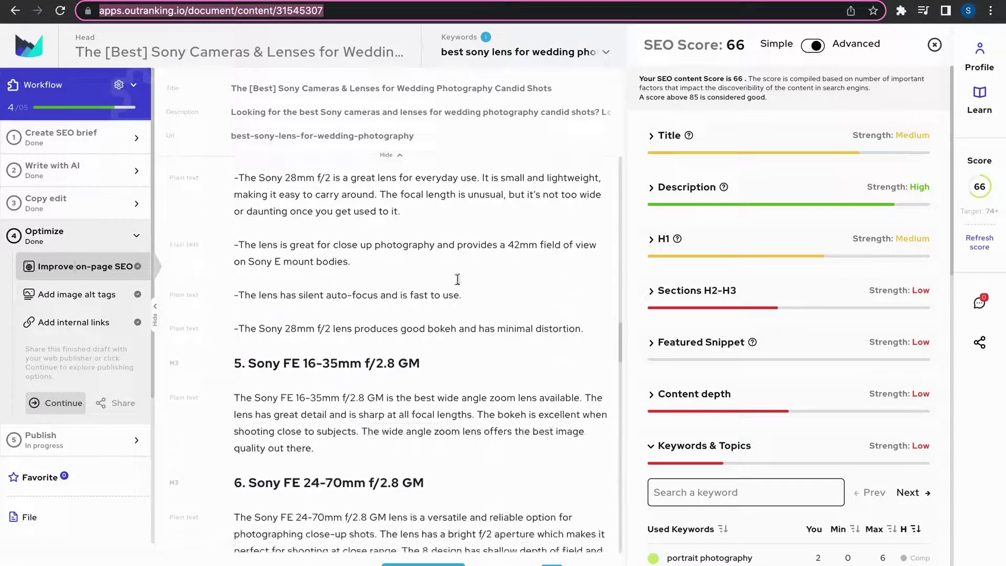
- Refresh the SEO score and inspect the NLP terms and related keywords from SERP data for Sections H2-H3
left_click(979, 245)
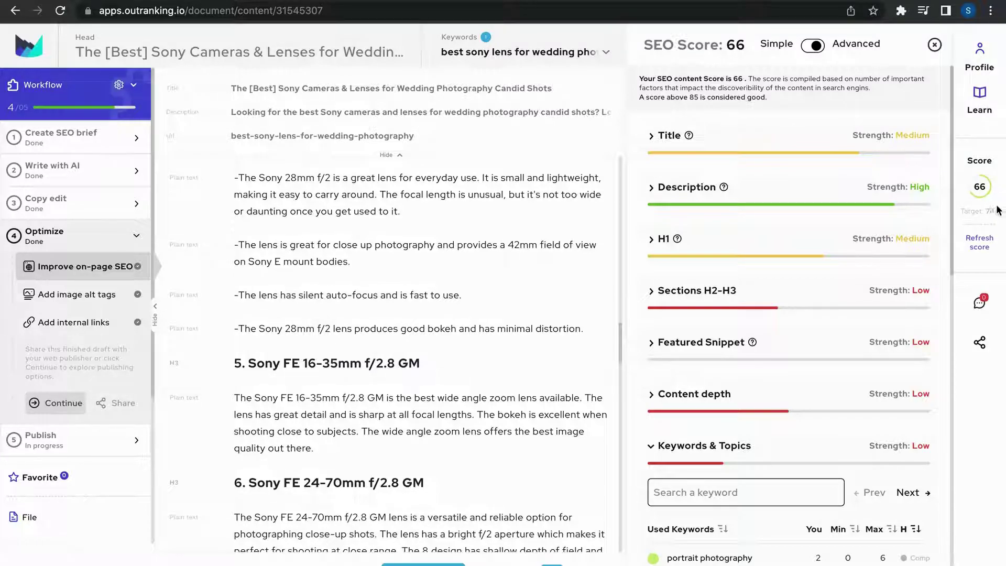
left_click(652, 291)
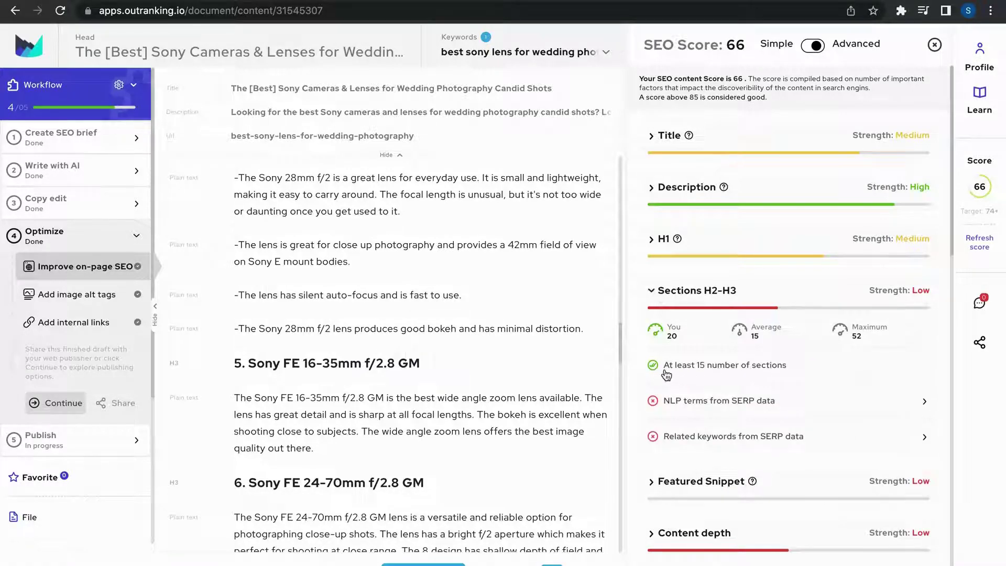
left_click(712, 404)
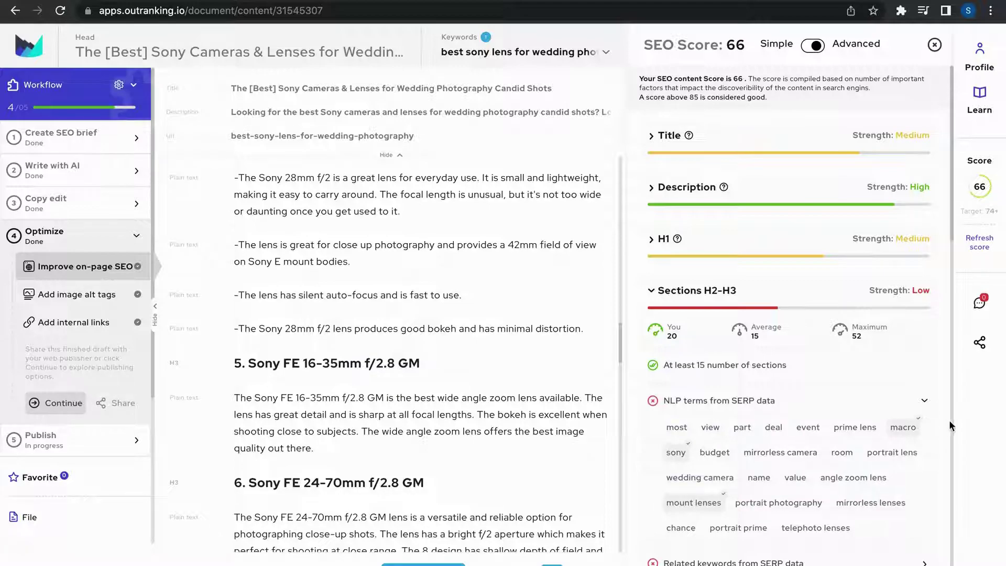
left_click(783, 402)
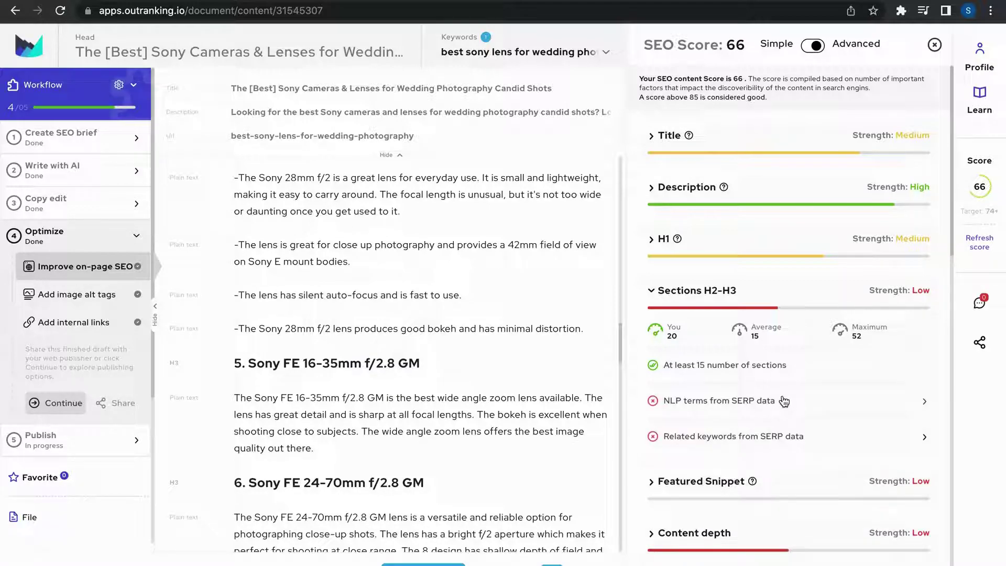
left_click(775, 439)
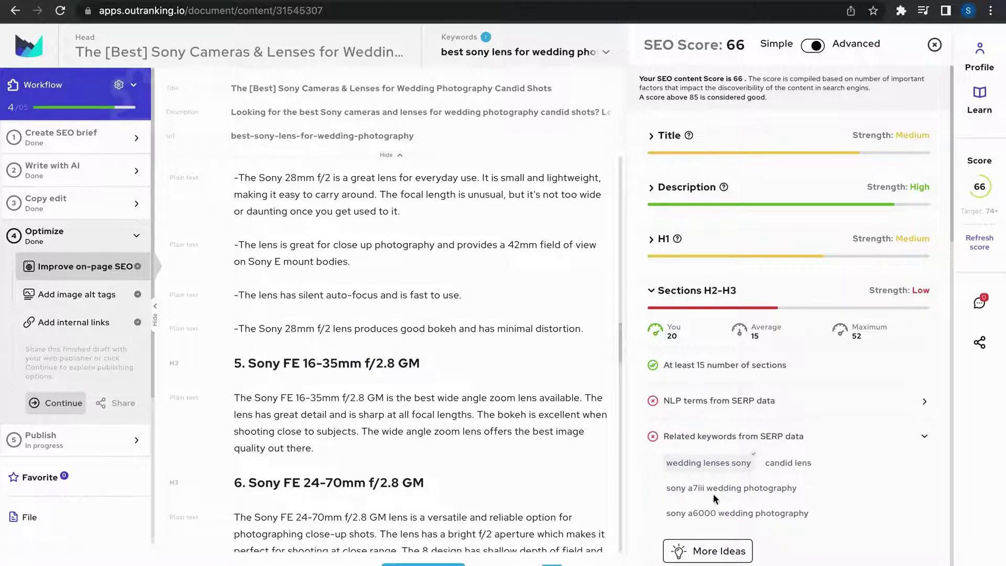
left_click(746, 433)
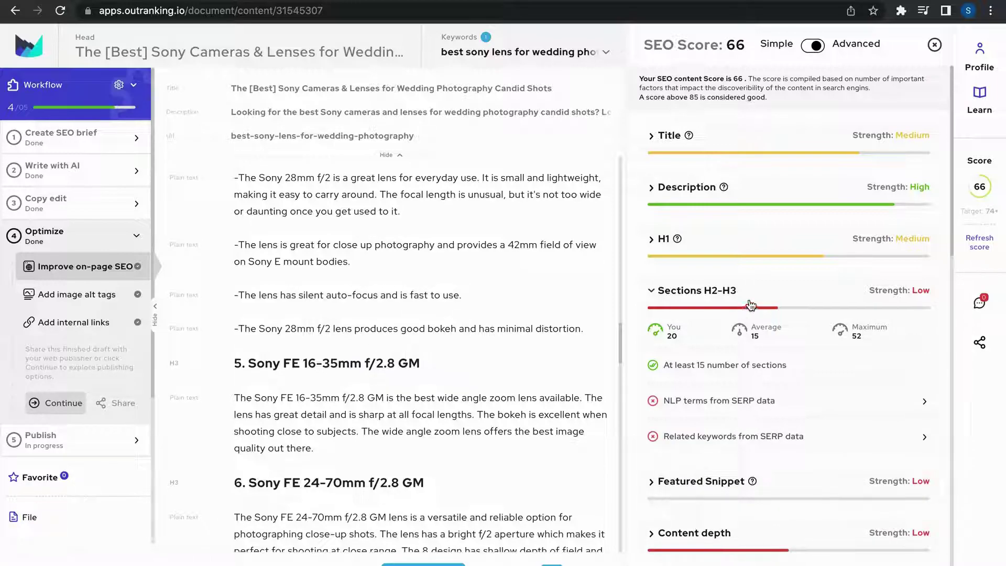
left_click(652, 290)
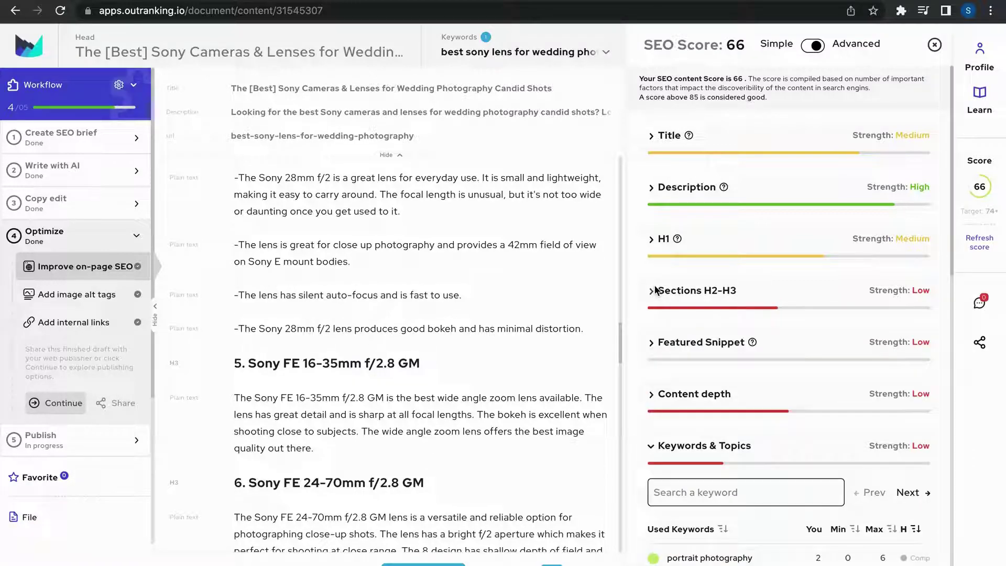
- Check the Content depth requirements and examine the used keywords list under Keywords & Topics
left_click(651, 393)
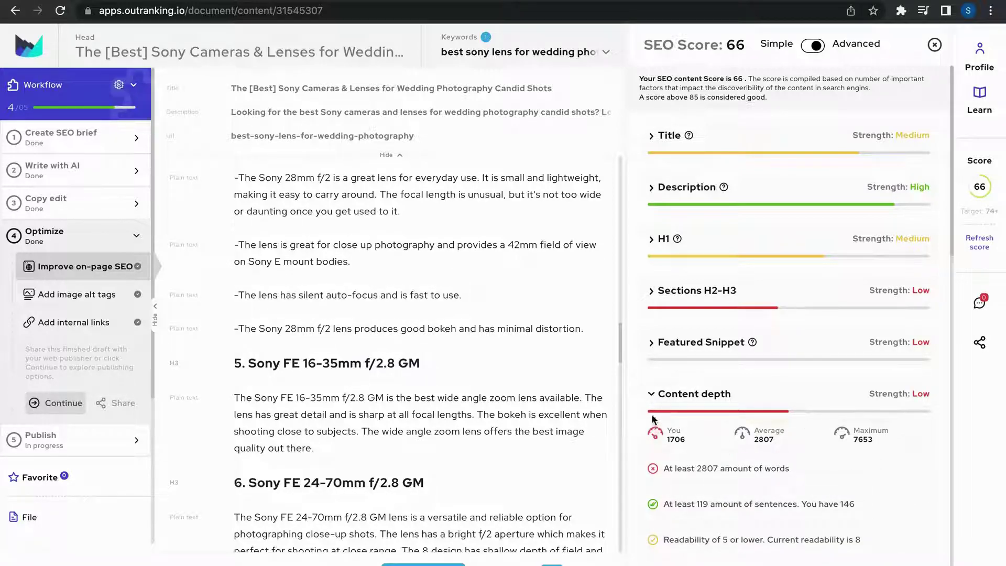
left_click(651, 394)
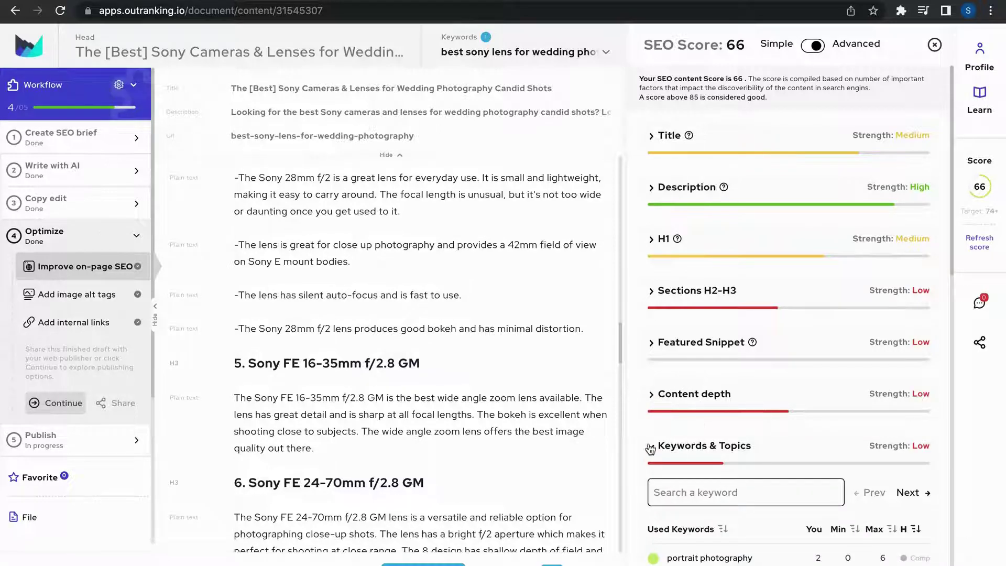
scroll(775, 428, "down", 3)
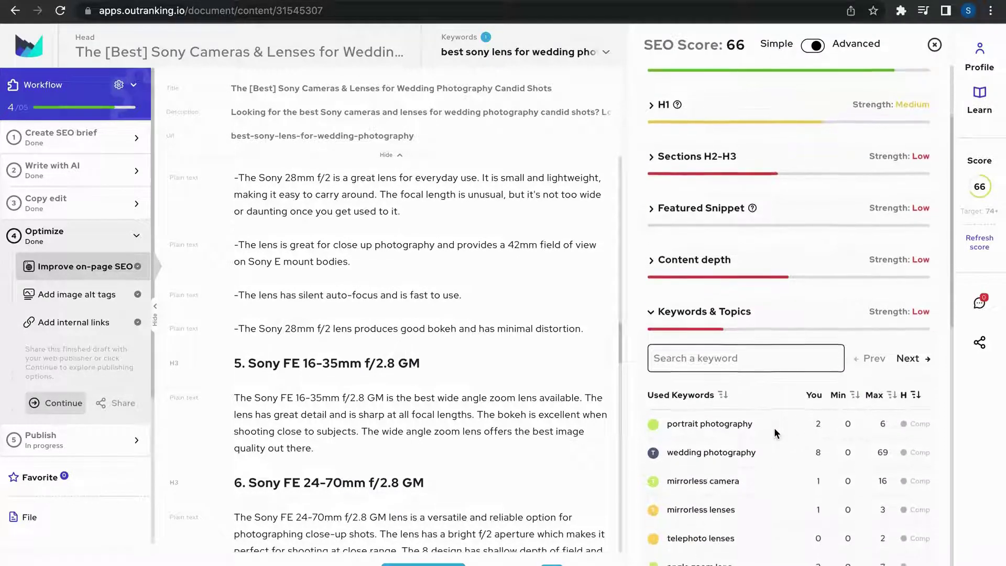
scroll(774, 428, "down", 2)
scroll(774, 428, "down", 1)
scroll(775, 427, "down", 1)
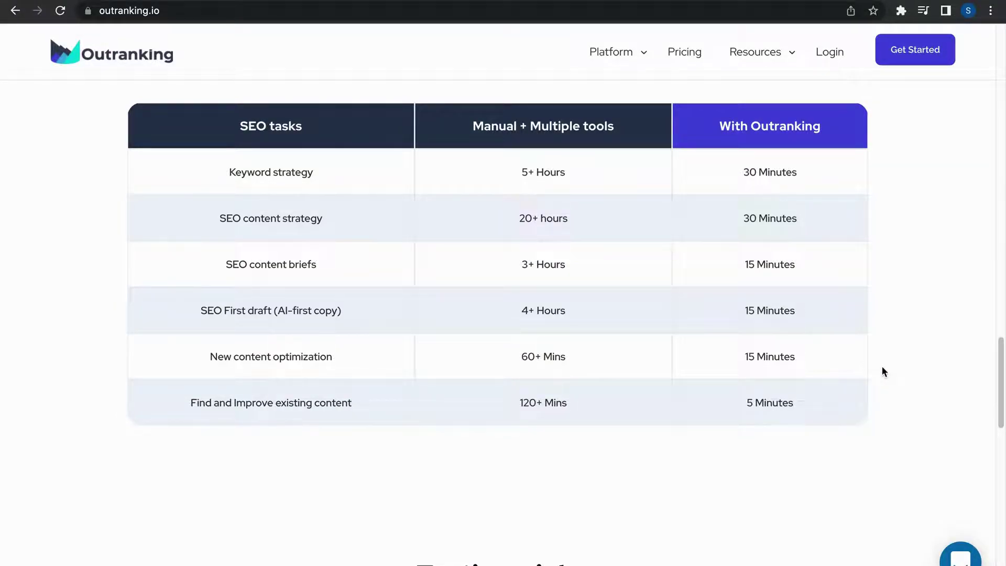
- Review the SEO task time comparison and the testimonials on the outranking.io homepage, down to the footer
scroll(881, 366, "down", 1)
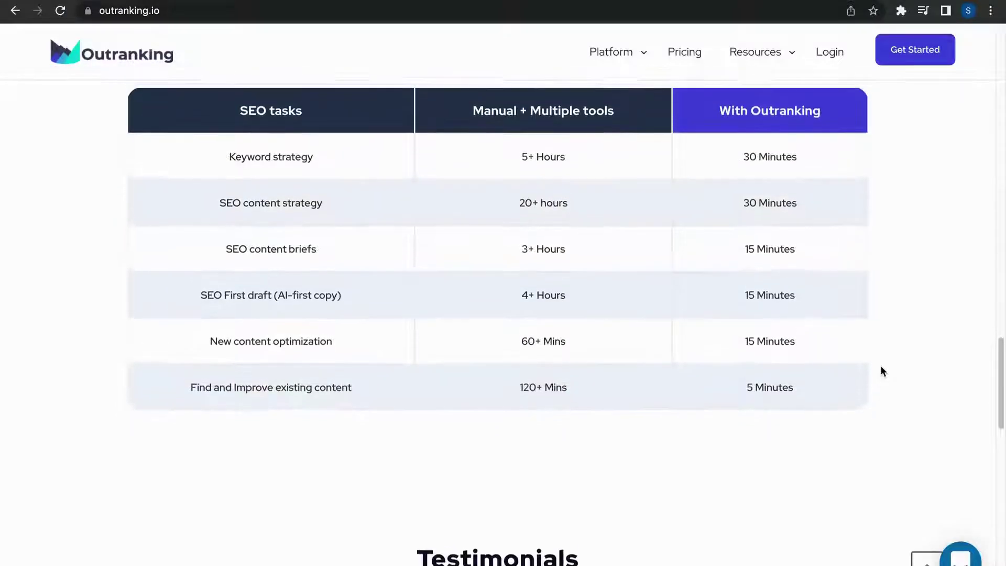
scroll(882, 366, "up", 2)
scroll(881, 370, "down", 4)
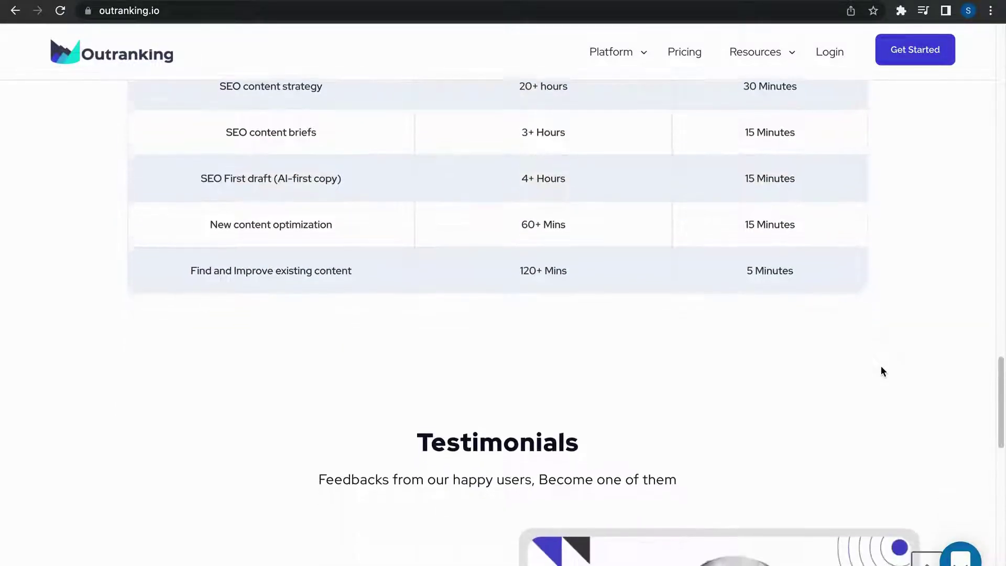
scroll(881, 368, "down", 4)
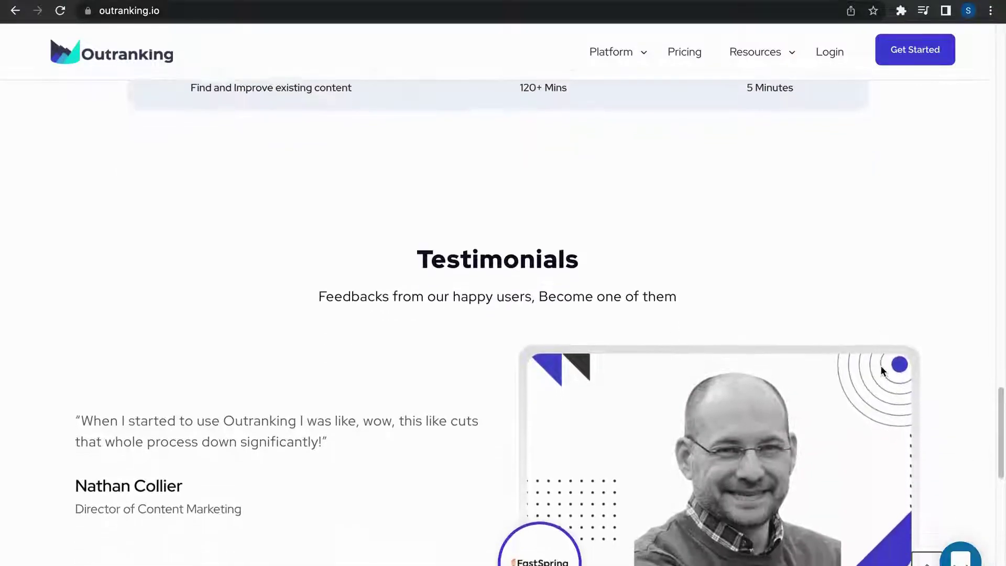
scroll(882, 371, "down", 1)
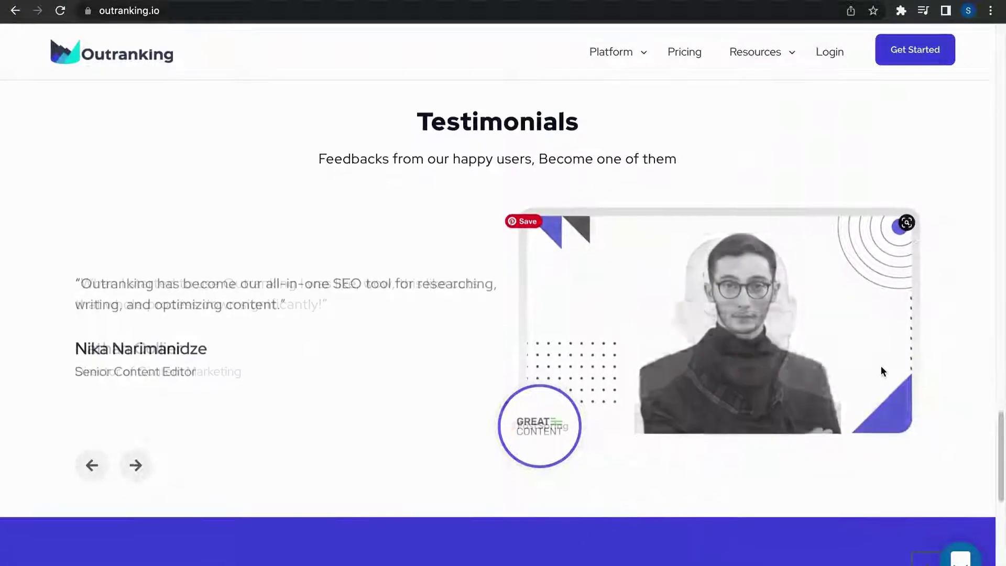
scroll(882, 371, "down", 1)
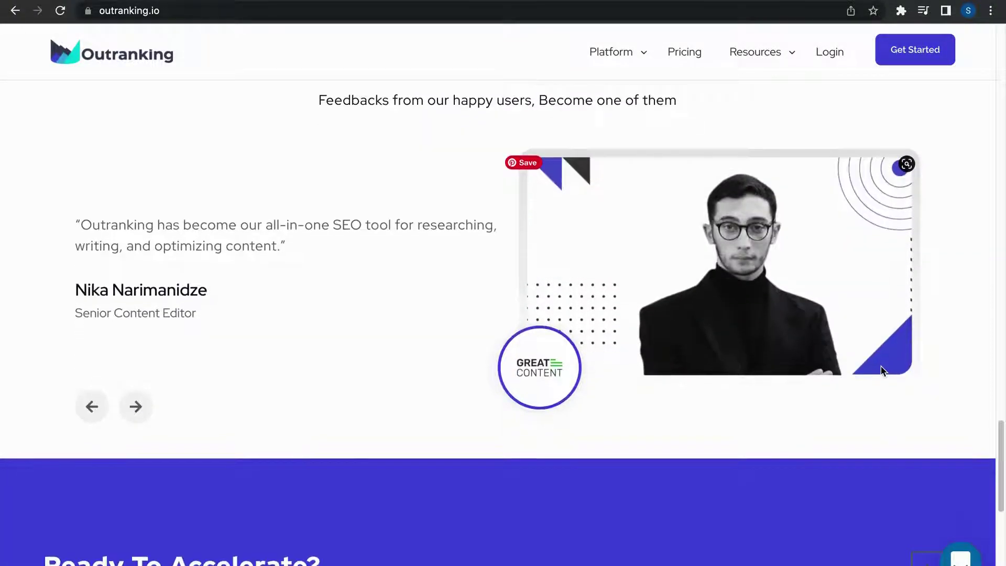
scroll(882, 371, "down", 2)
scroll(882, 370, "down", 2)
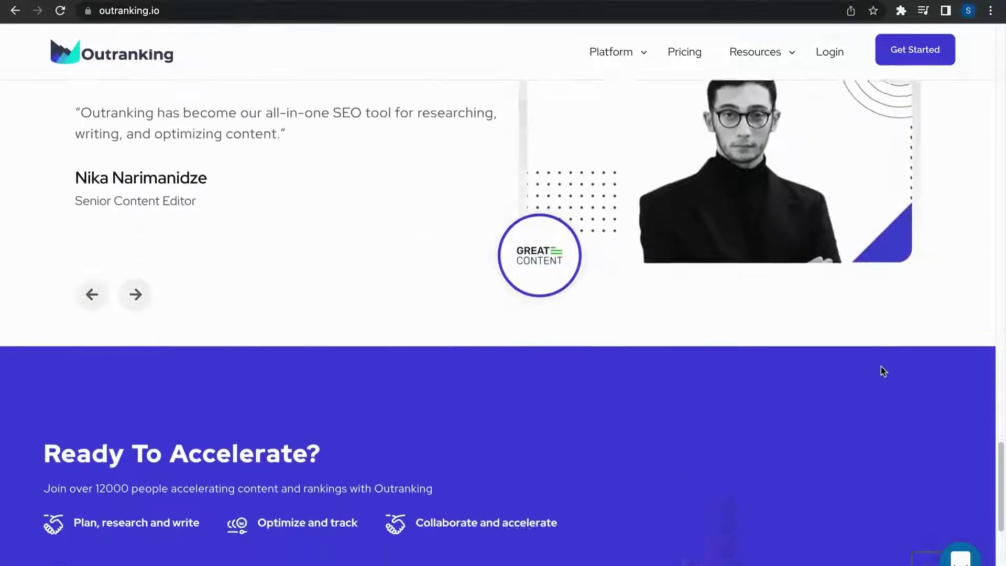
scroll(884, 371, "down", 4)
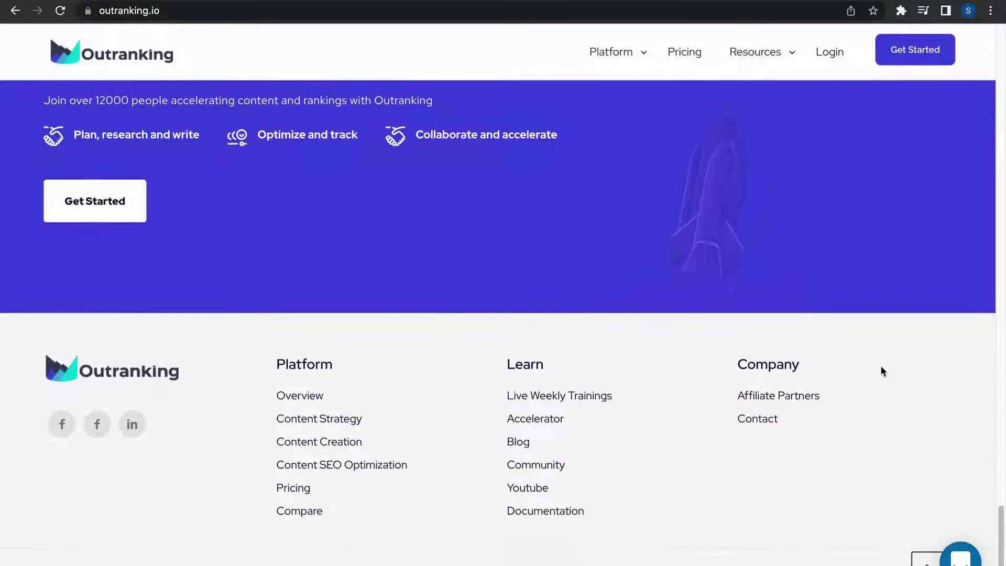
- Examine the content optimization section of the homepage and return to its opening overview of platform features
scroll(883, 371, "up", 3)
scroll(883, 371, "up", 15)
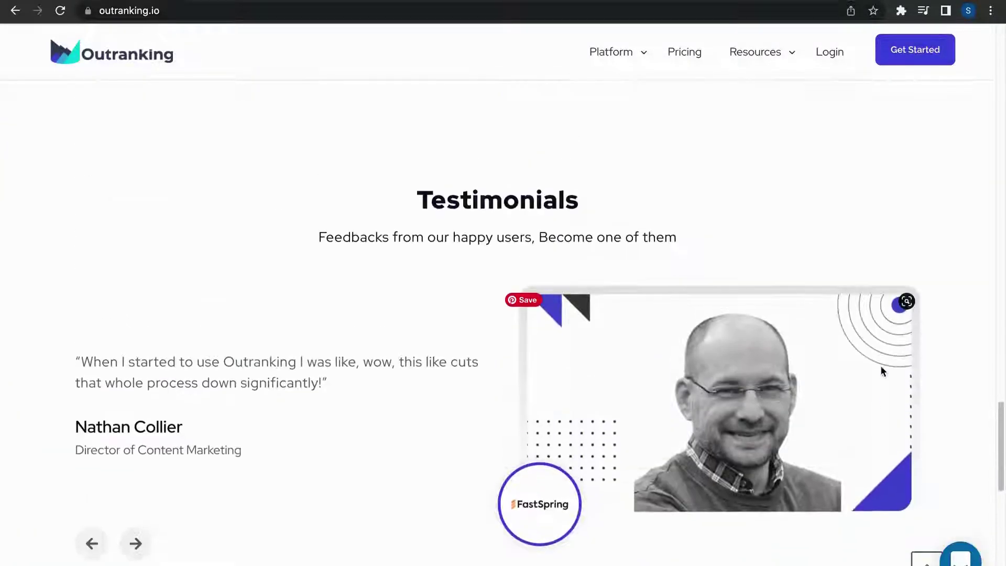
scroll(882, 372, "up", 15)
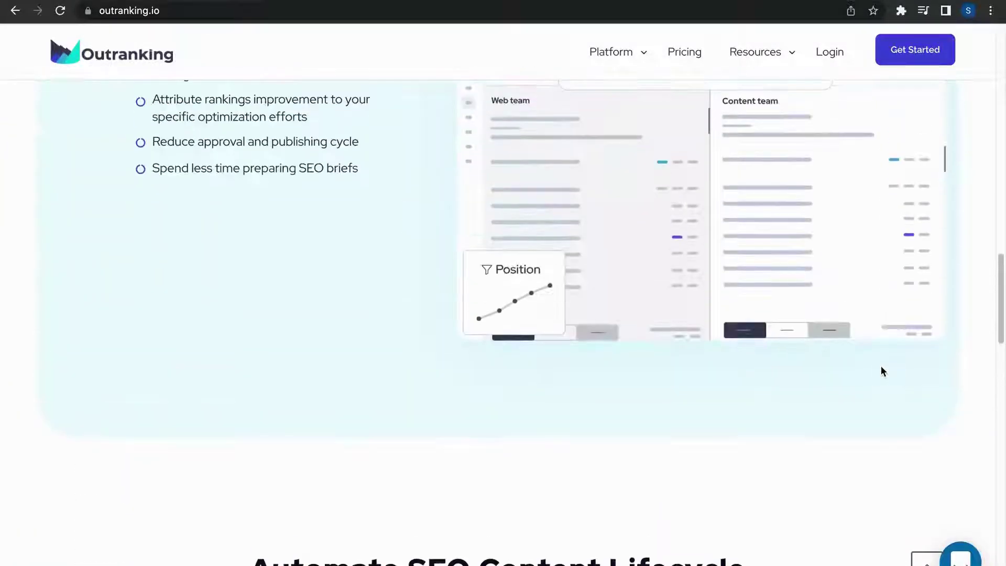
scroll(882, 371, "up", 7)
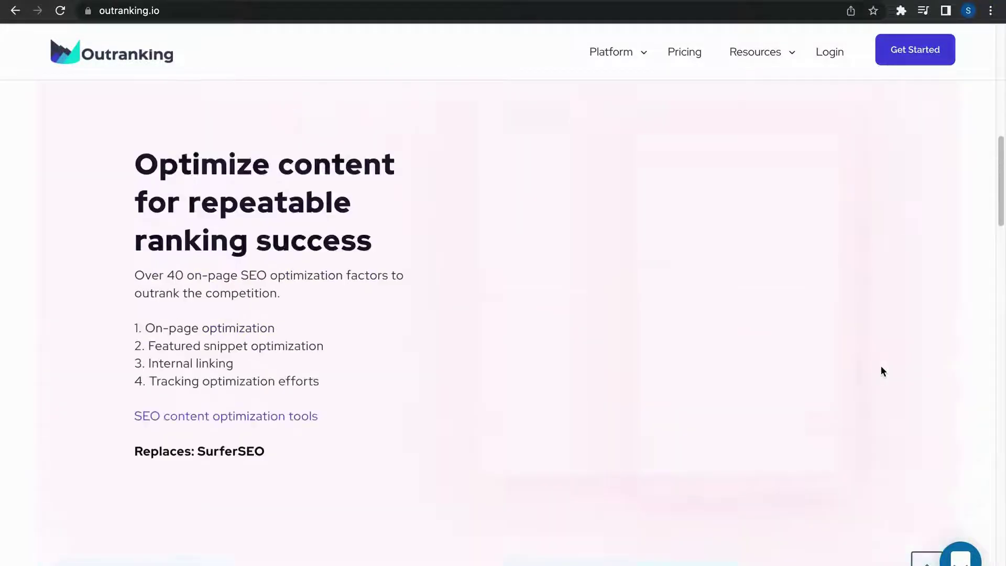
scroll(882, 371, "up", 2)
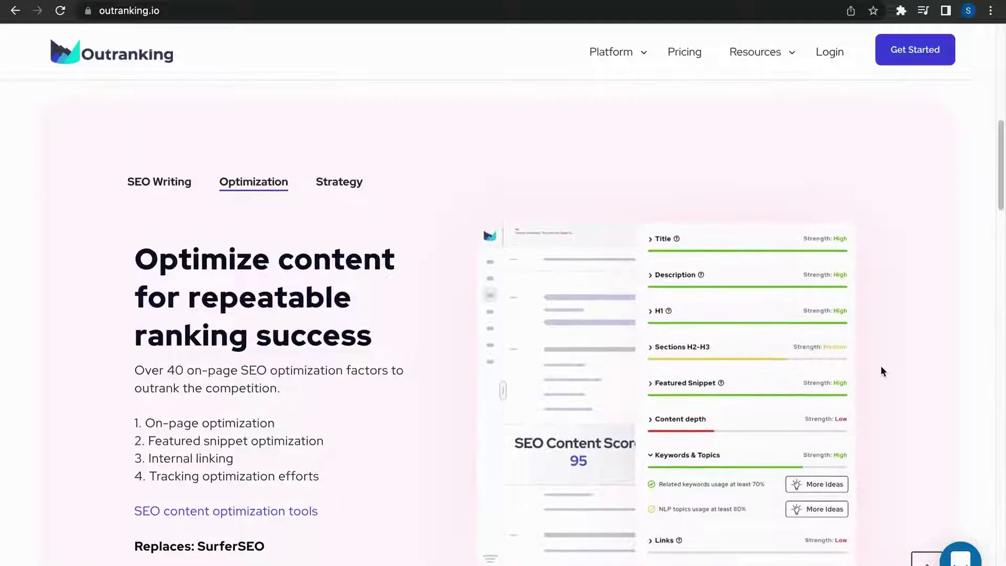
scroll(881, 371, "up", 8)
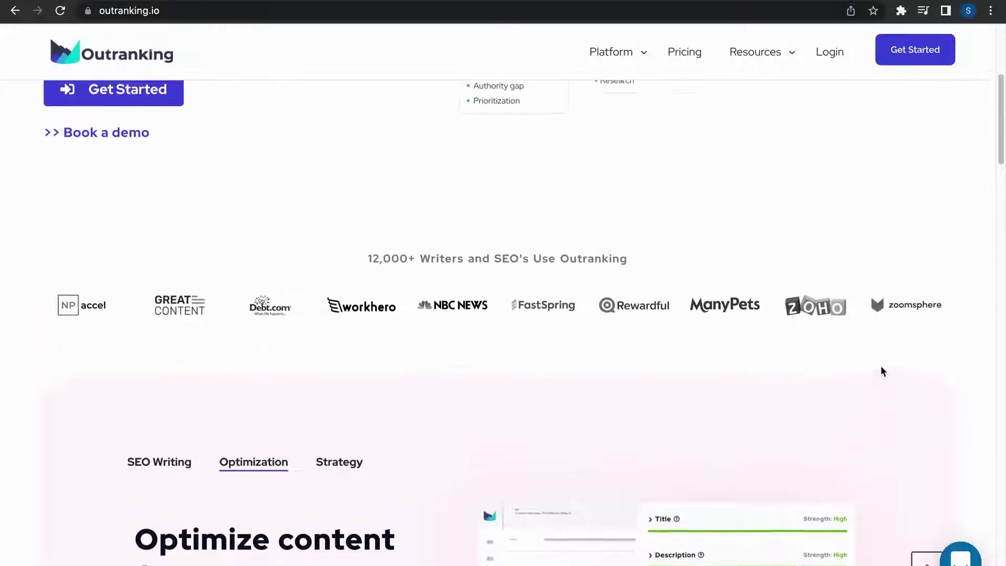
scroll(882, 371, "up", 1)
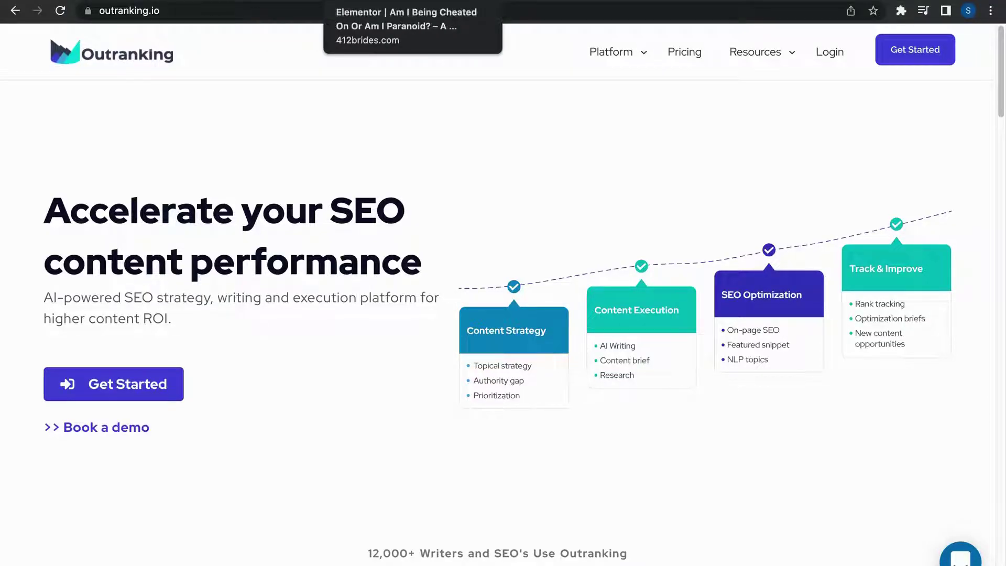
- Switch to the 412brides Elementor page for the Pittsburgh wedding venues article and hide the editor's widget panel
left_click(403, 1)
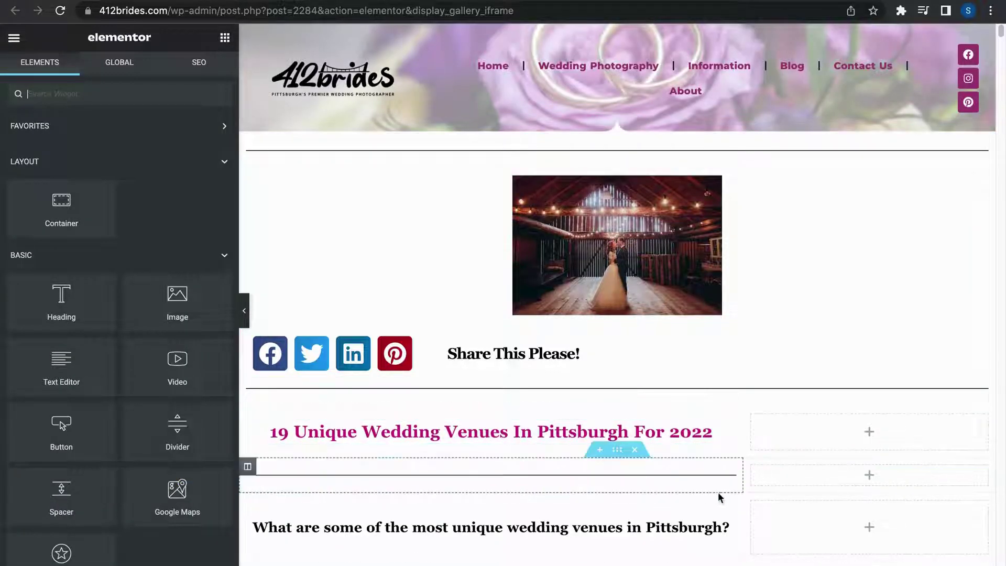
scroll(731, 426, "down", 2)
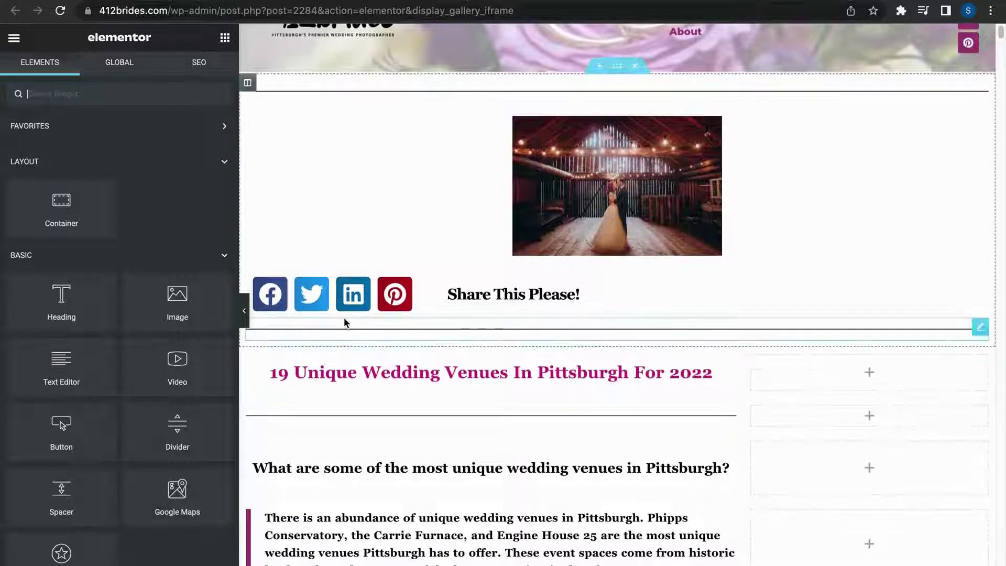
left_click(246, 310)
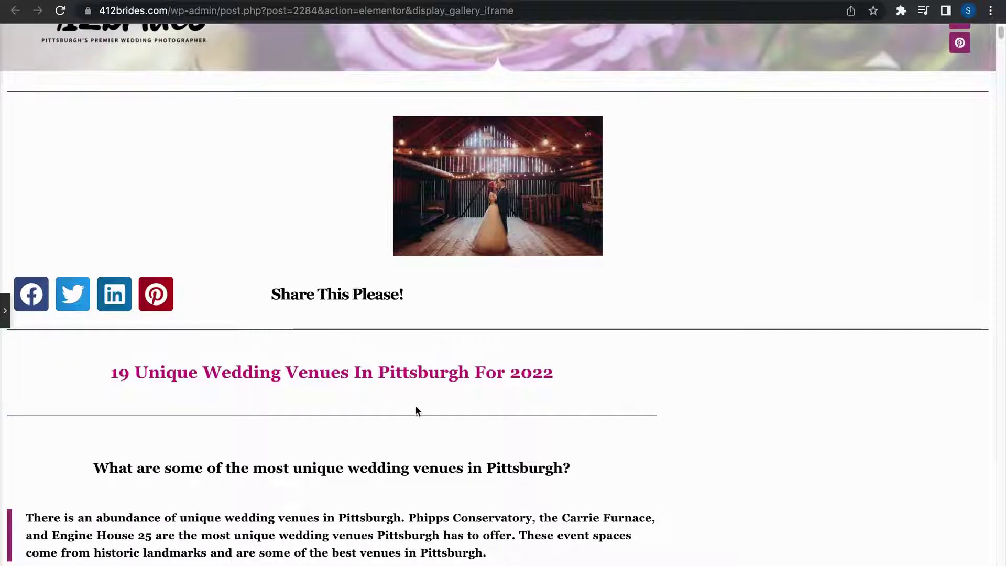
- Review the article's title, introduction, affiliate block and contents list down to the first venue's photos
scroll(467, 437, "down", 2)
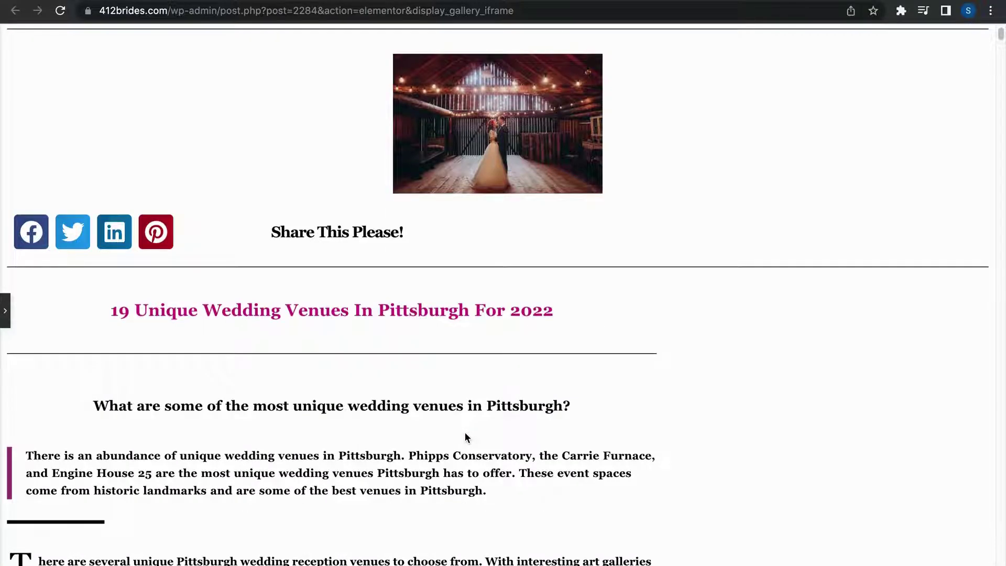
scroll(467, 437, "down", 2)
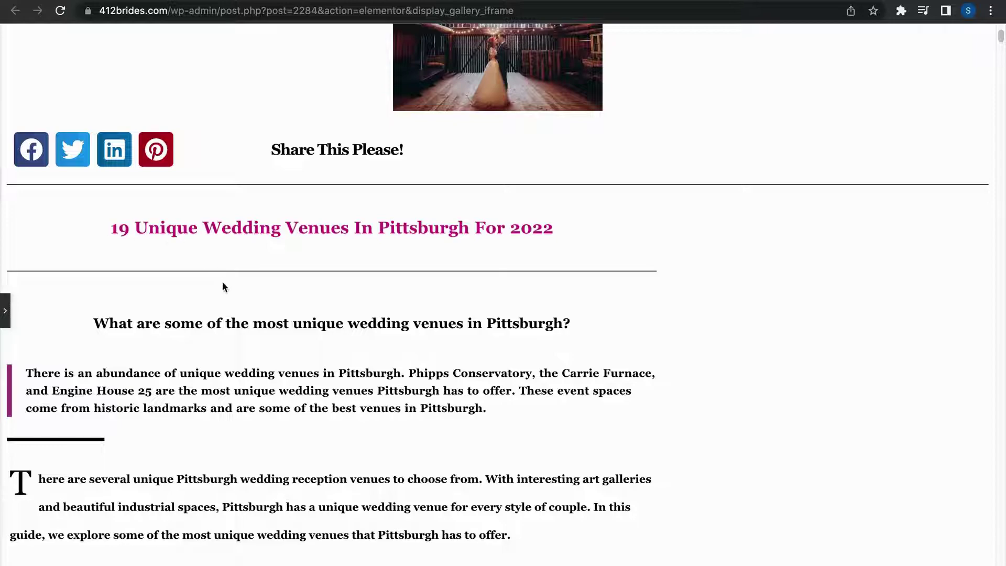
scroll(242, 297, "down", 3)
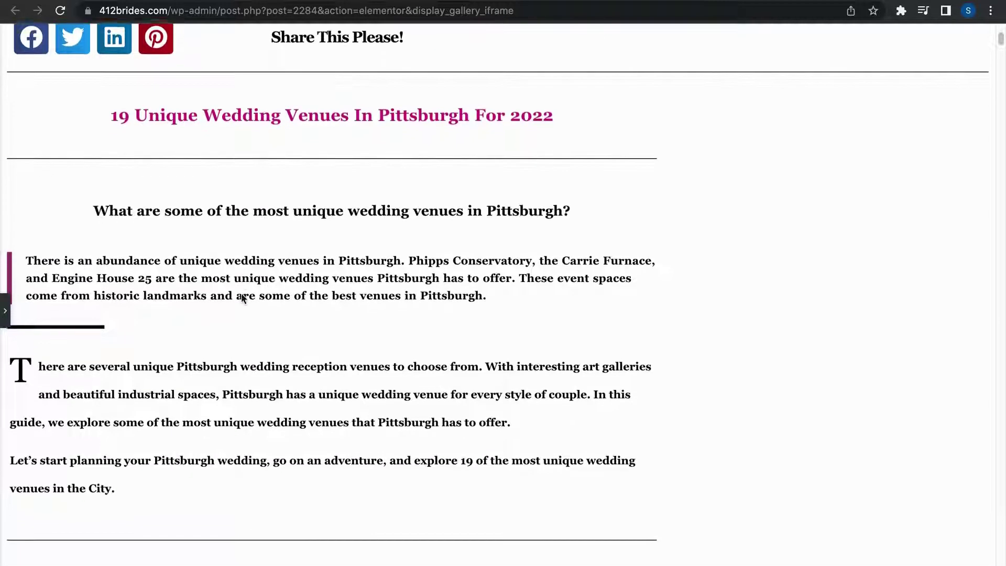
scroll(242, 297, "down", 5)
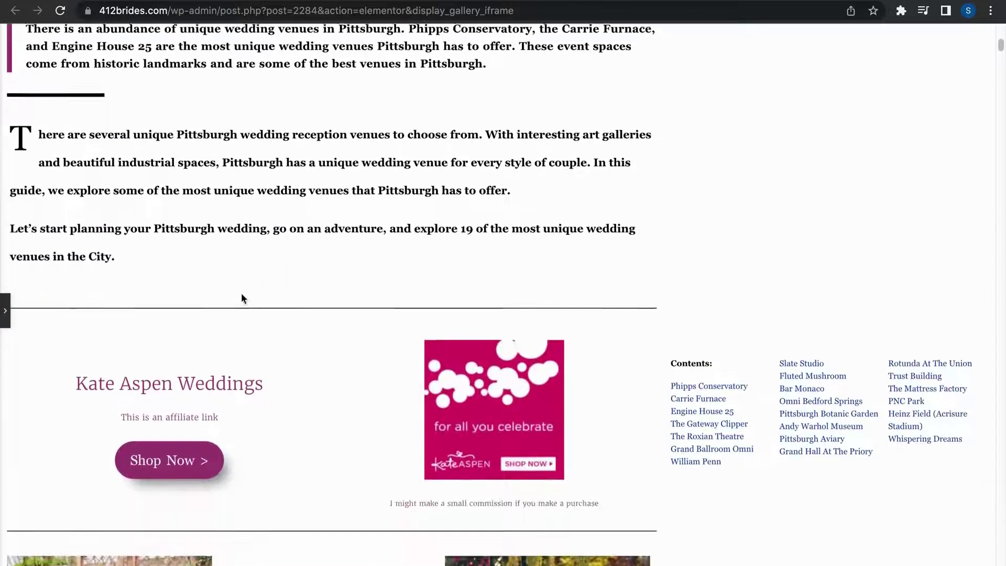
scroll(243, 299, "down", 7)
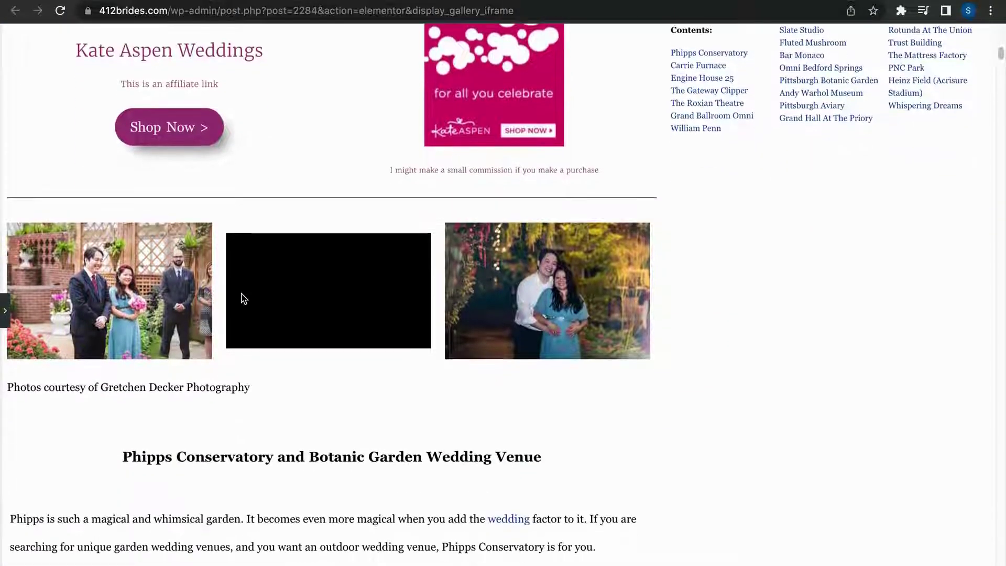
- Read the Phipps Conservatory and Botanic Garden section, including its Type & Services lists and venue details
scroll(243, 298, "down", 5)
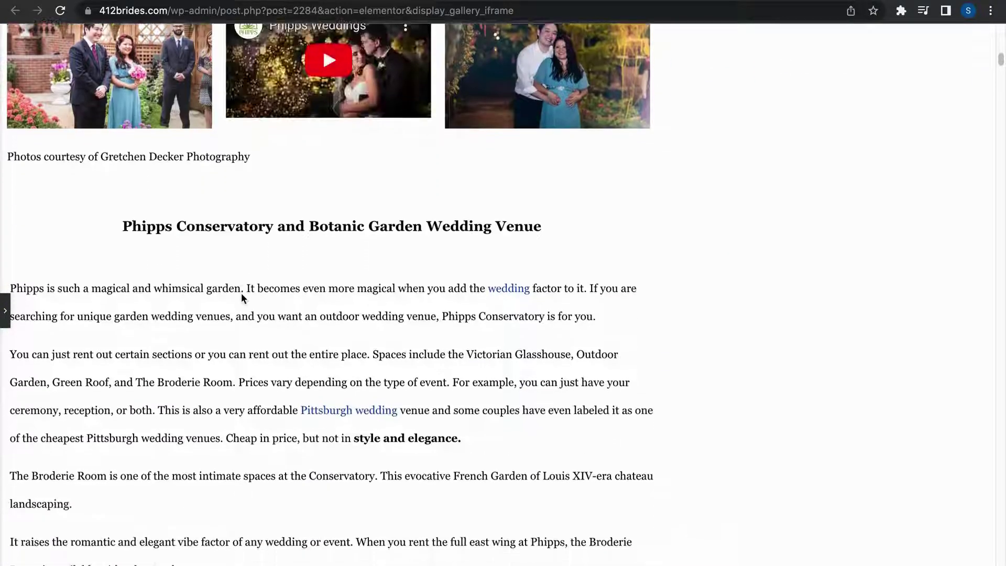
scroll(241, 298, "down", 3)
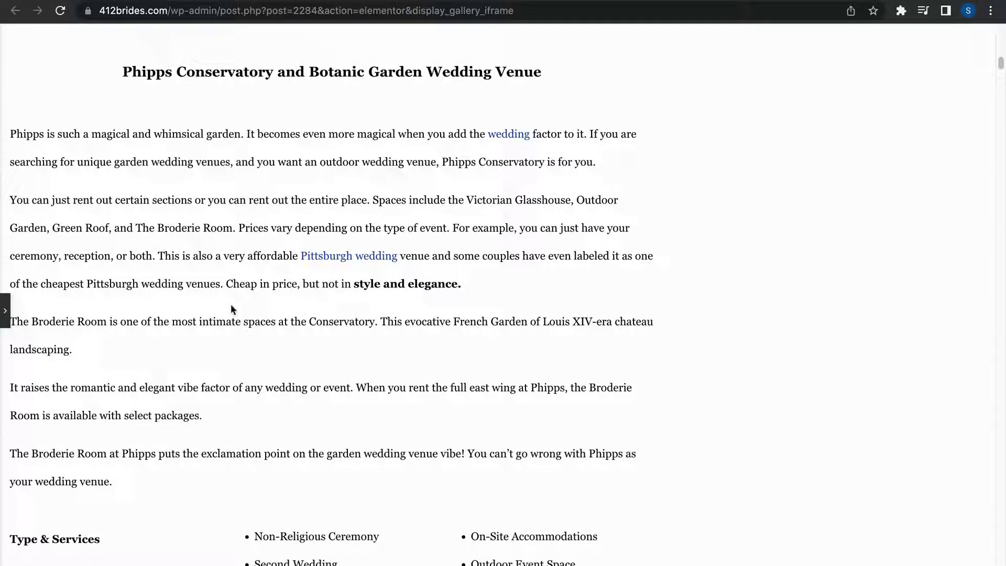
scroll(263, 435, "down", 5)
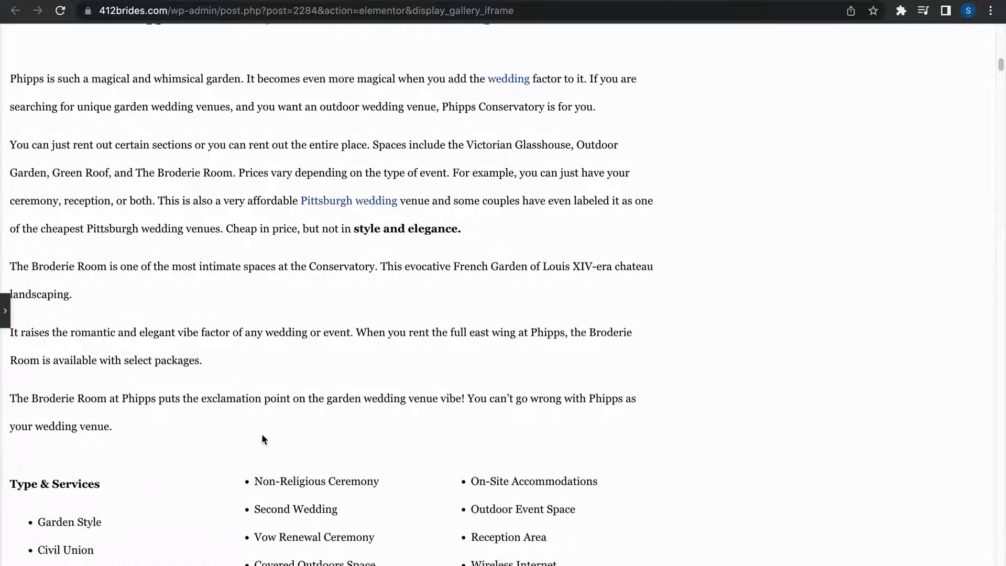
scroll(263, 439, "down", 3)
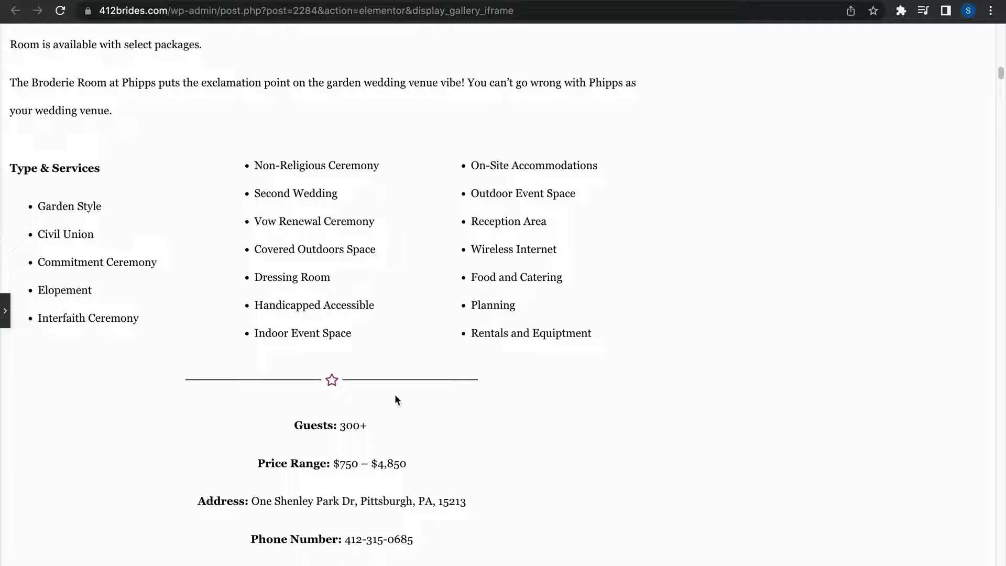
- Examine the Carrie Furnace Wedding Venue section's media, description, services and contact details, and return to the Phipps section
scroll(395, 399, "down", 9)
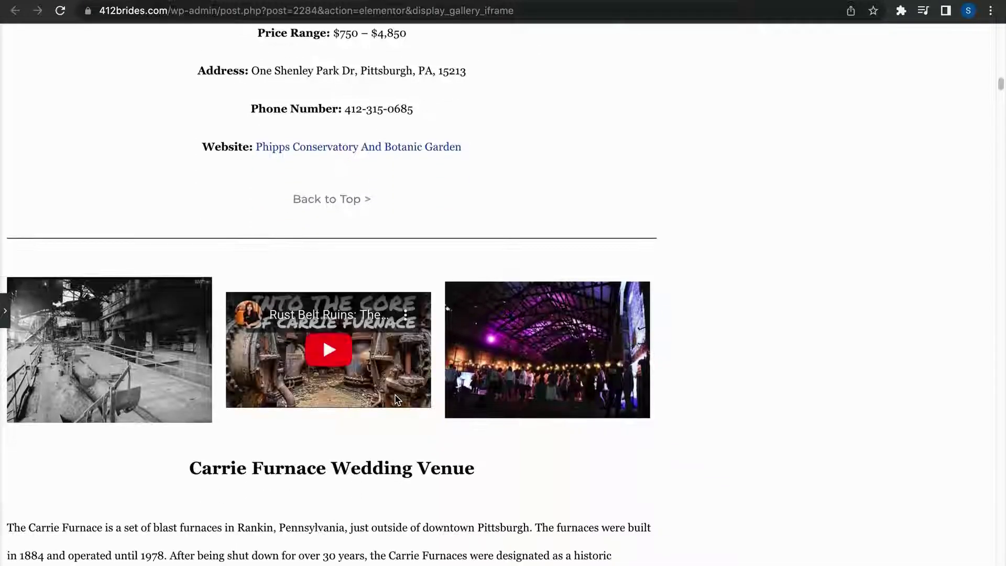
scroll(397, 400, "down", 5)
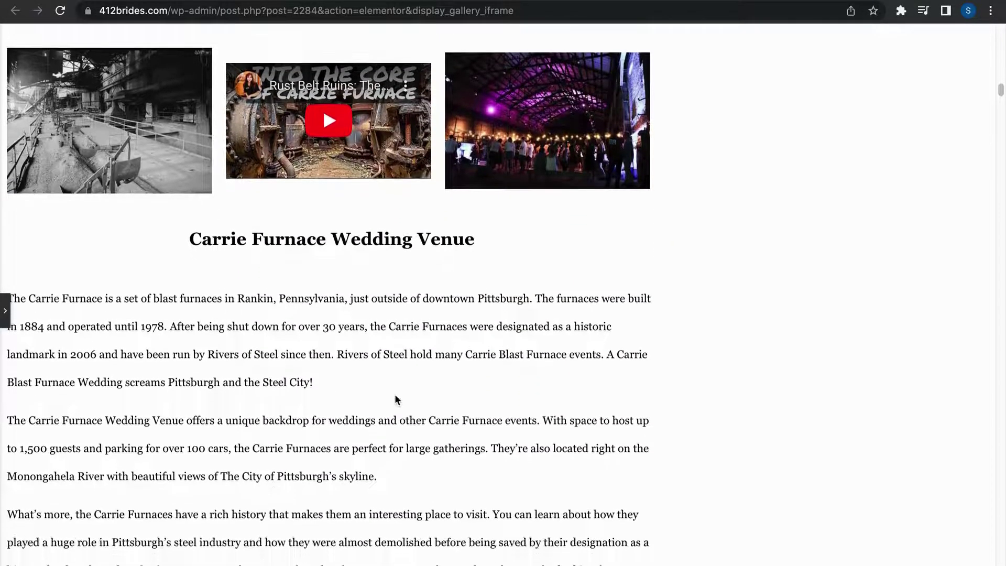
scroll(396, 400, "down", 3)
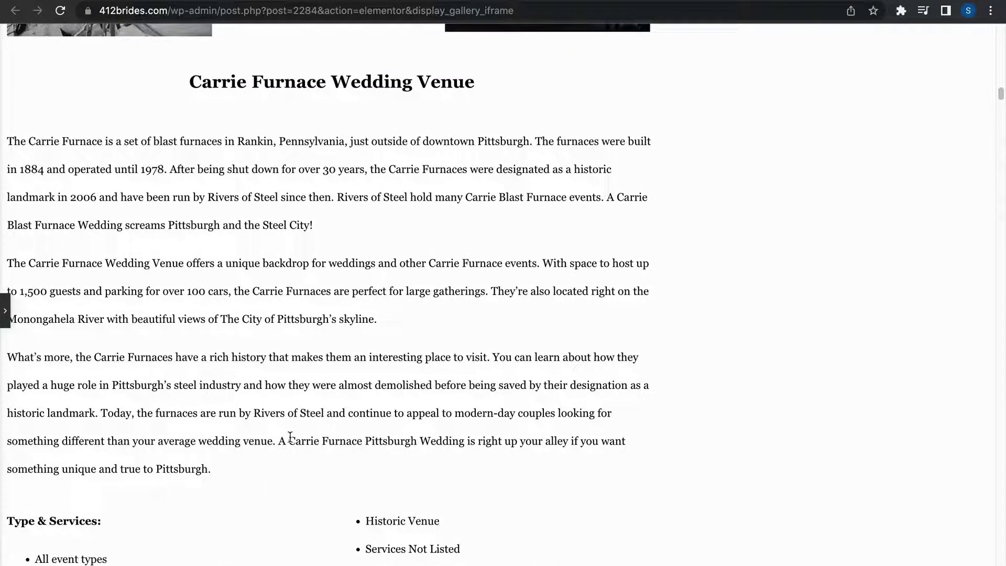
scroll(326, 418, "down", 8)
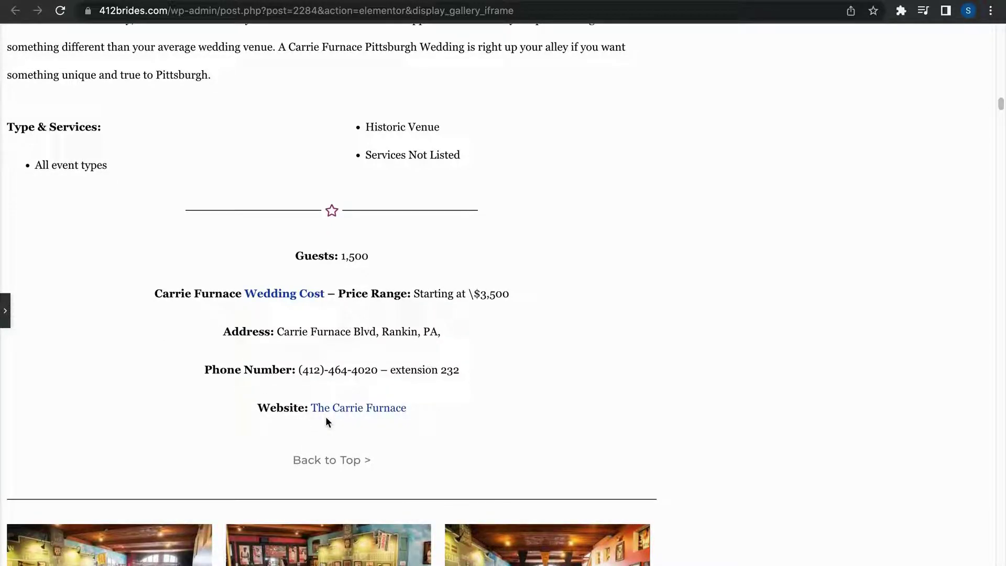
scroll(325, 416, "up", 4)
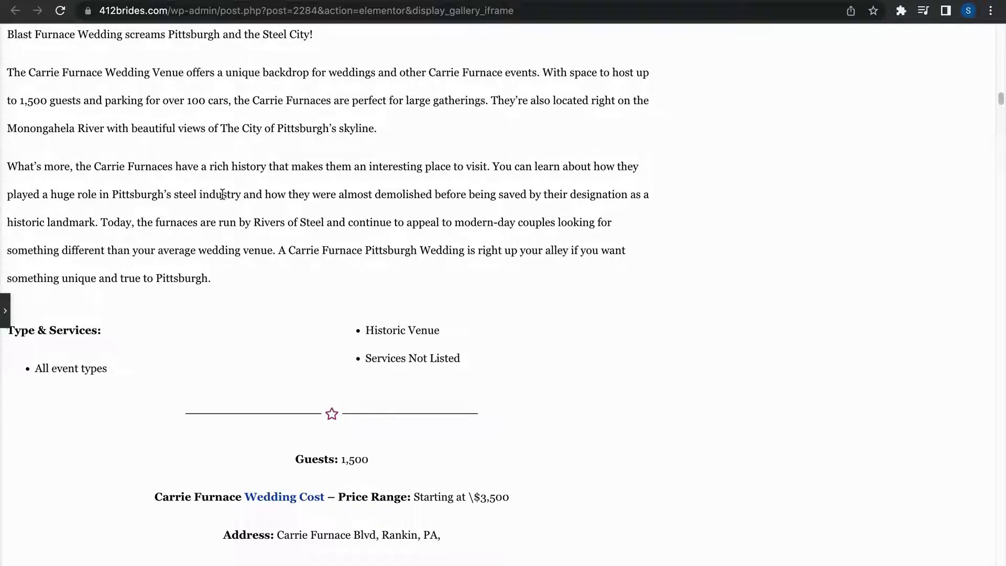
scroll(283, 286, "down", 3)
scroll(283, 288, "down", 2)
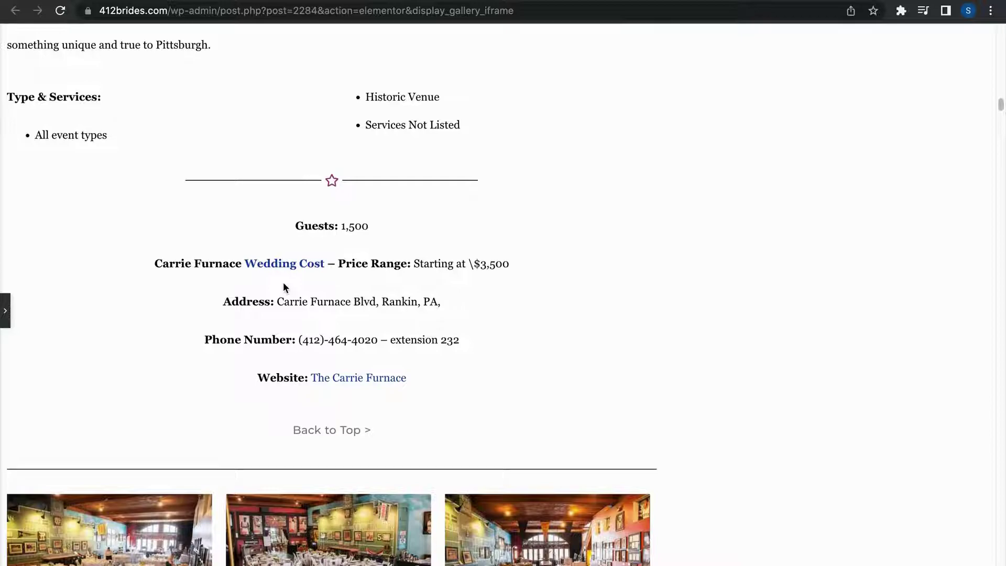
scroll(284, 287, "down", 2)
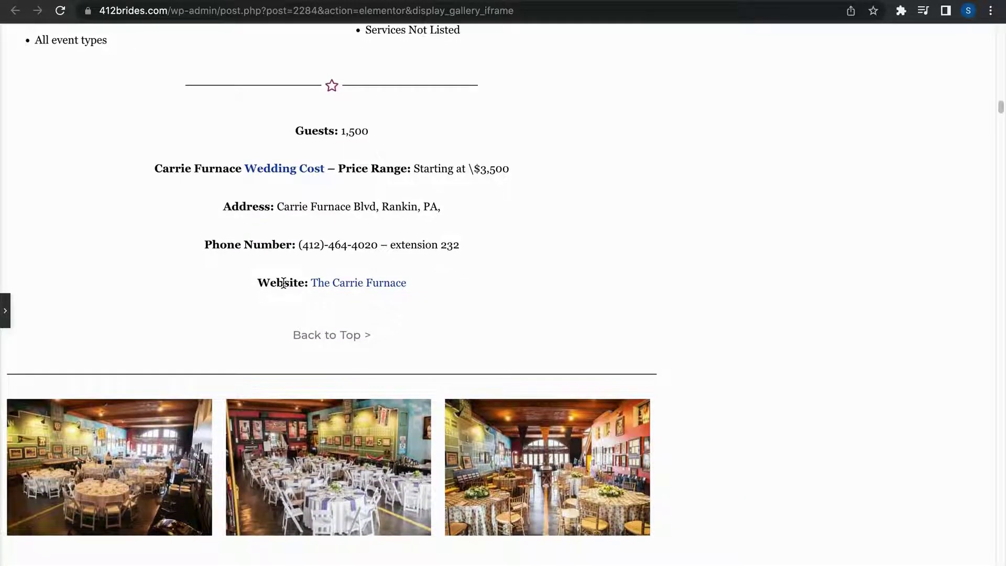
scroll(389, 278, "up", 15)
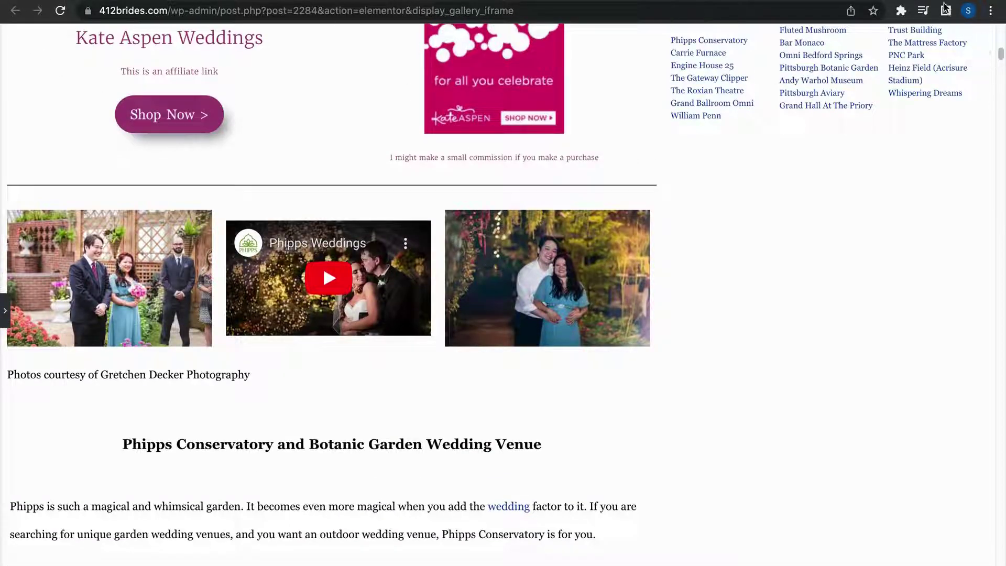
- Search Google for "unique wedding venues pittsburgh" in a new browser tab
key("super+t")
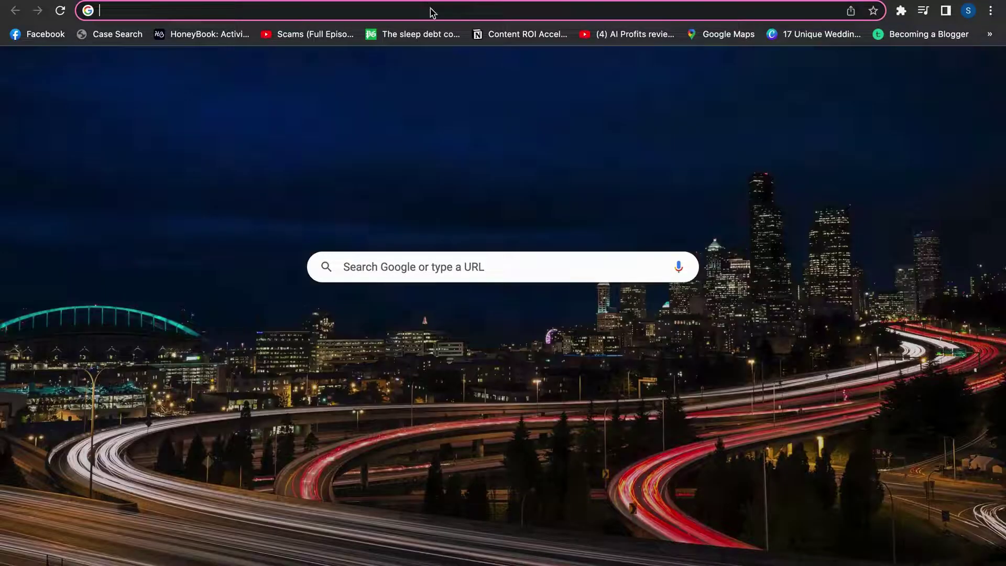
left_click(431, 8)
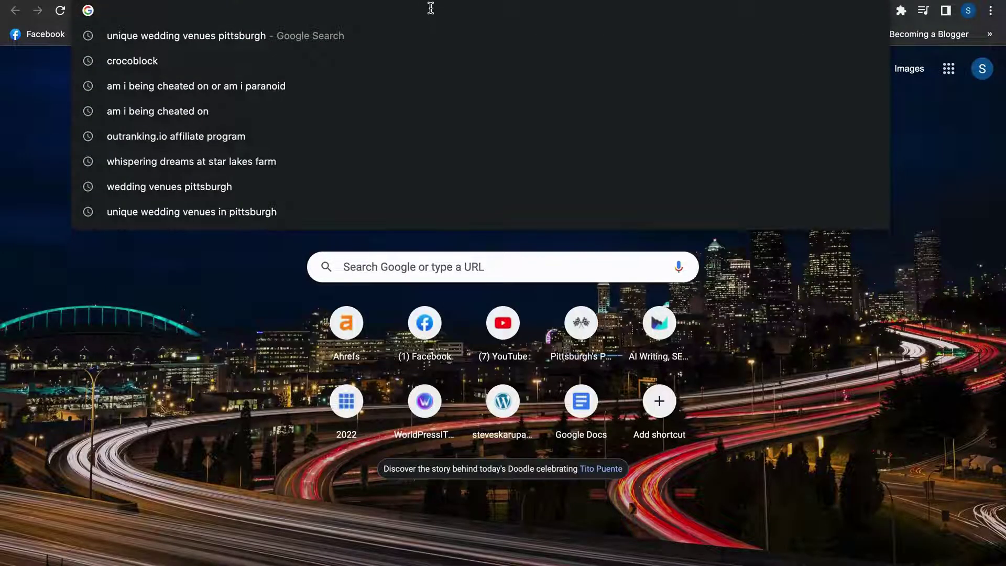
left_click(228, 36)
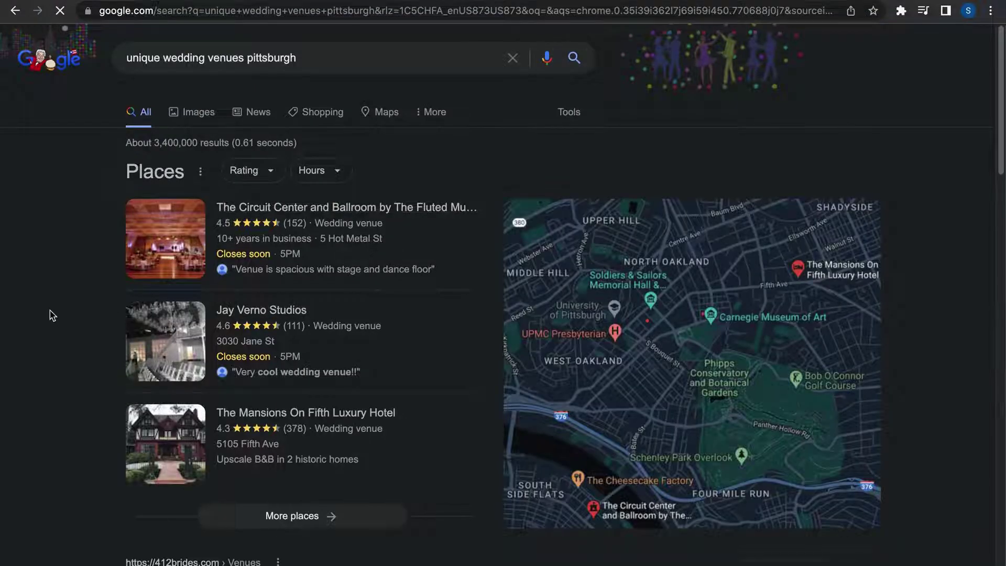
- Compare the 412brides listing's ranking, domain authority and estimated visits with competing results, dismissing the Backblaze notification
scroll(52, 315, "down", 6)
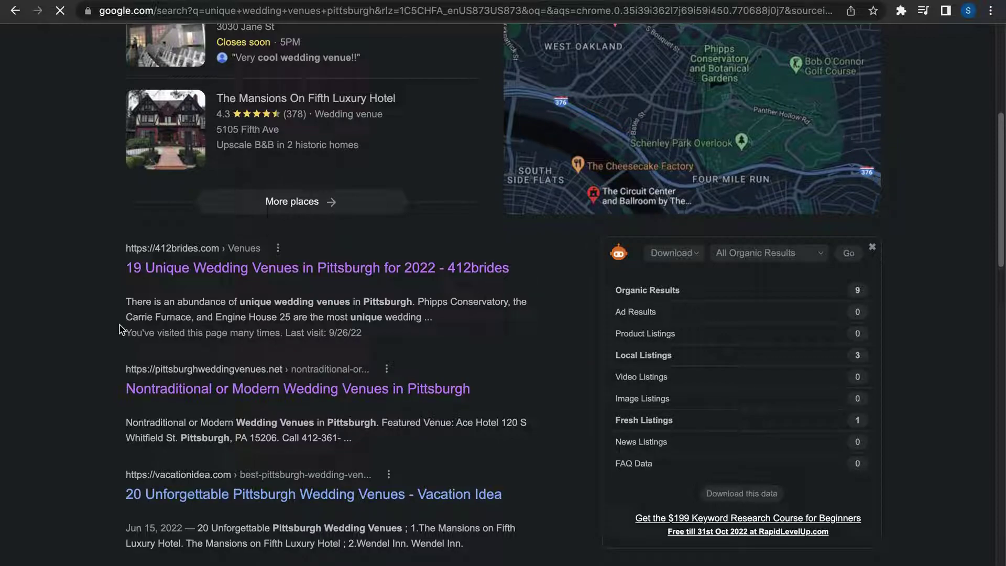
scroll(119, 329, "down", 3)
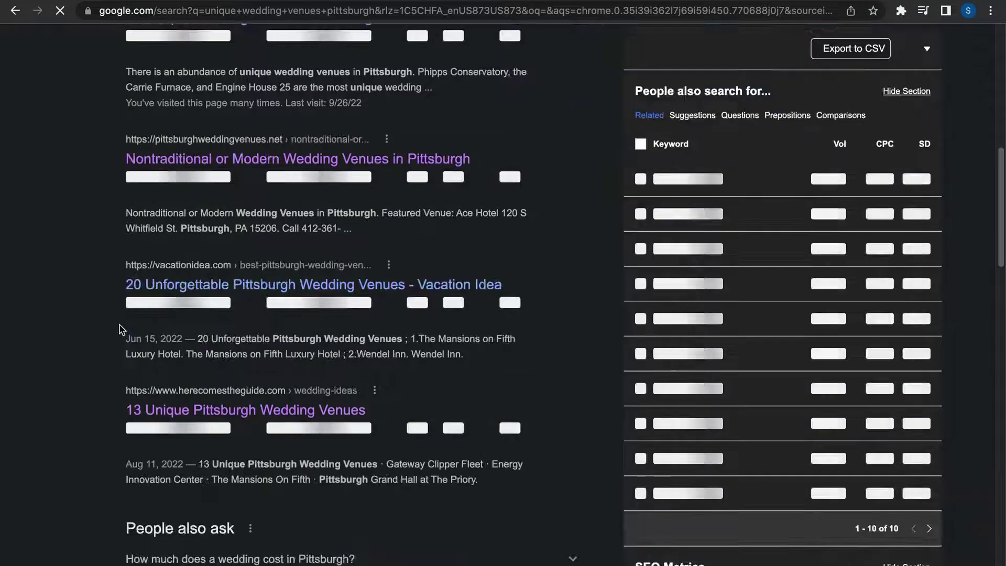
scroll(119, 329, "up", 3)
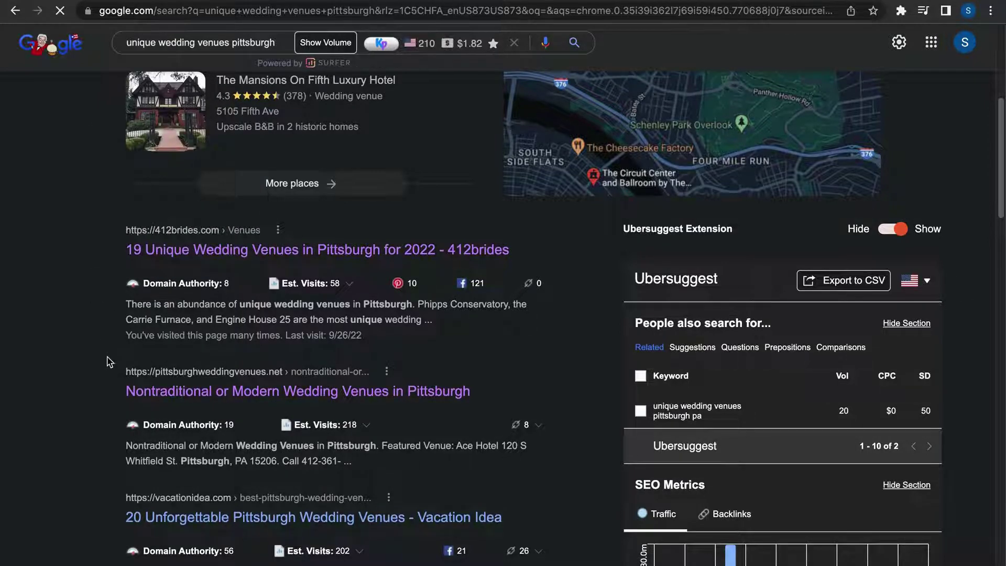
scroll(109, 362, "down", 2)
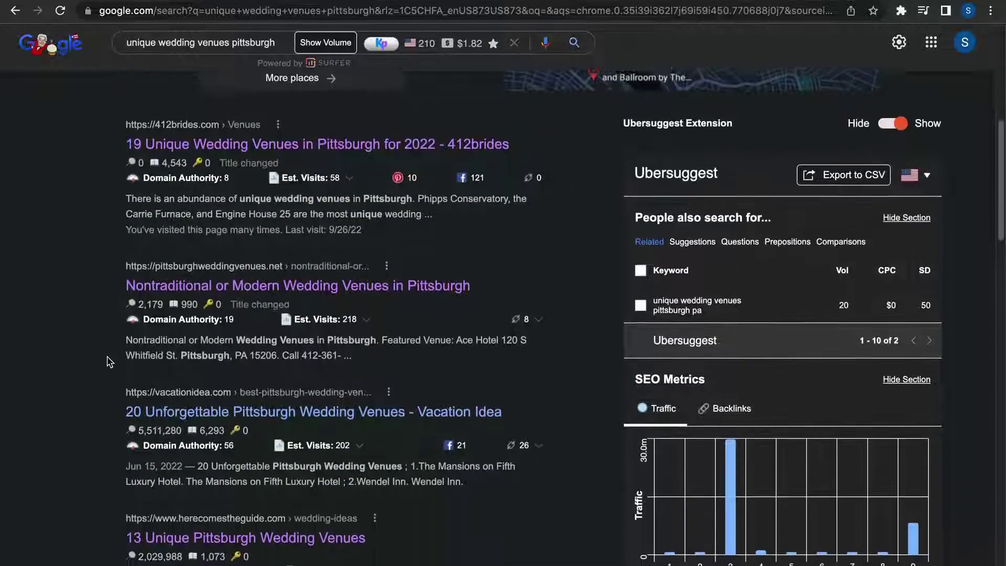
scroll(109, 362, "down", 2)
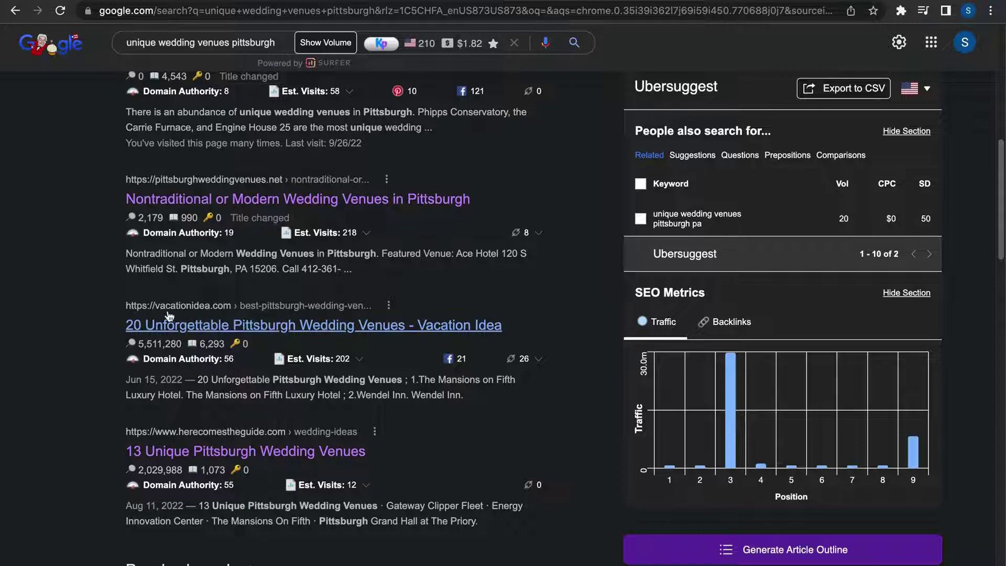
scroll(105, 409, "down", 1)
scroll(102, 413, "down", 4)
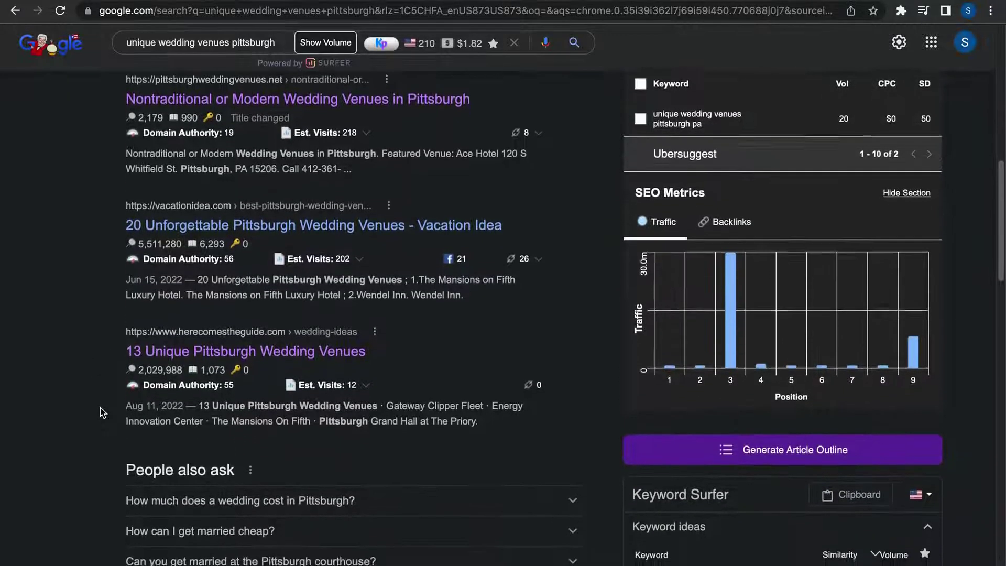
scroll(103, 412, "down", 5)
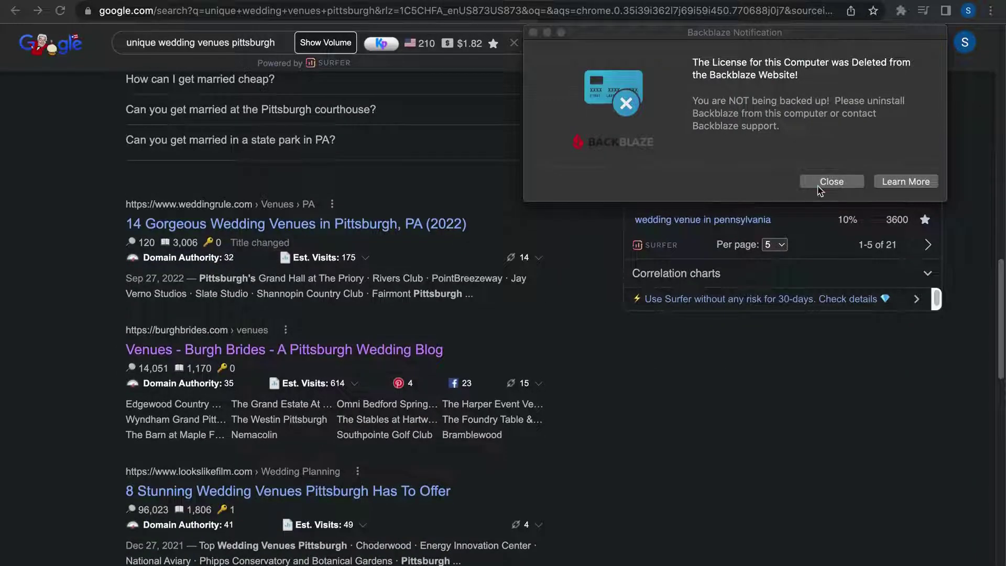
left_click(818, 187)
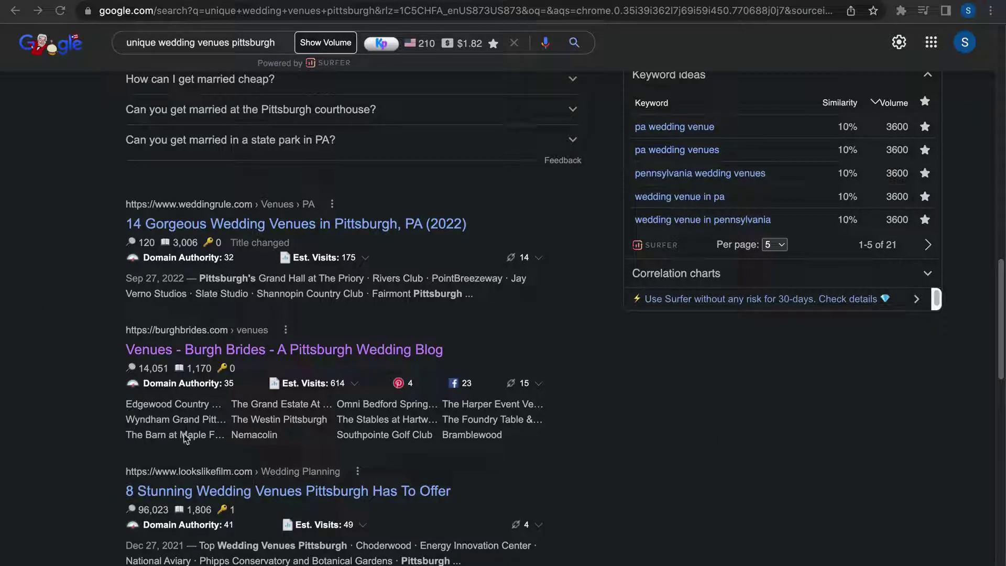
scroll(117, 292, "up", 15)
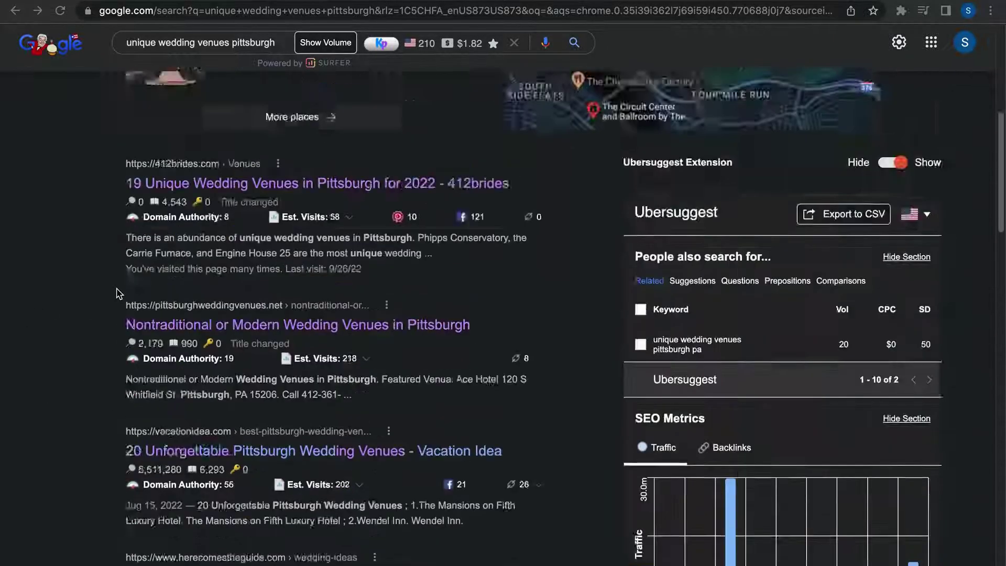
- Change the Google query to "unique wedding venues in pittsburgh" and run the search
left_click(249, 57)
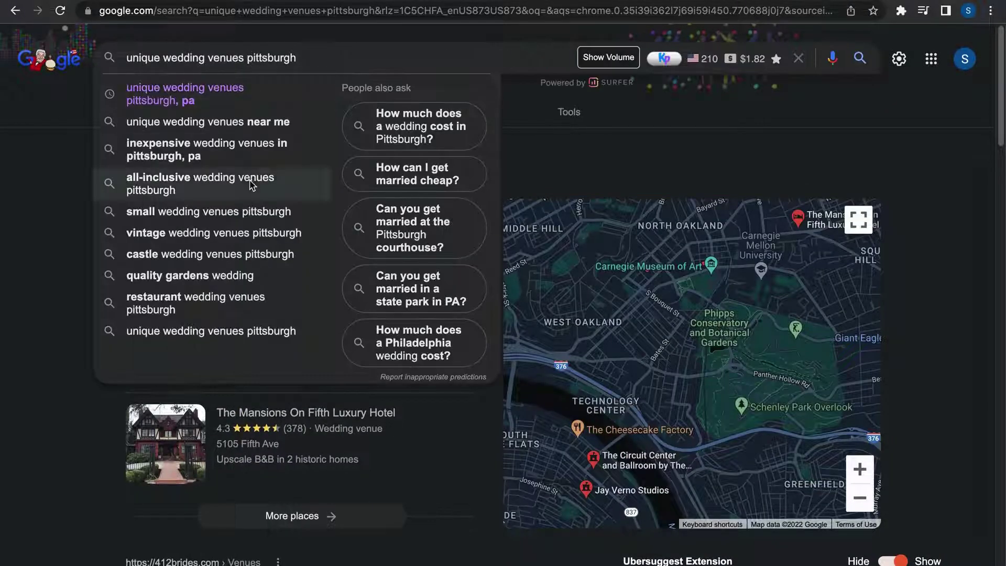
type("in")
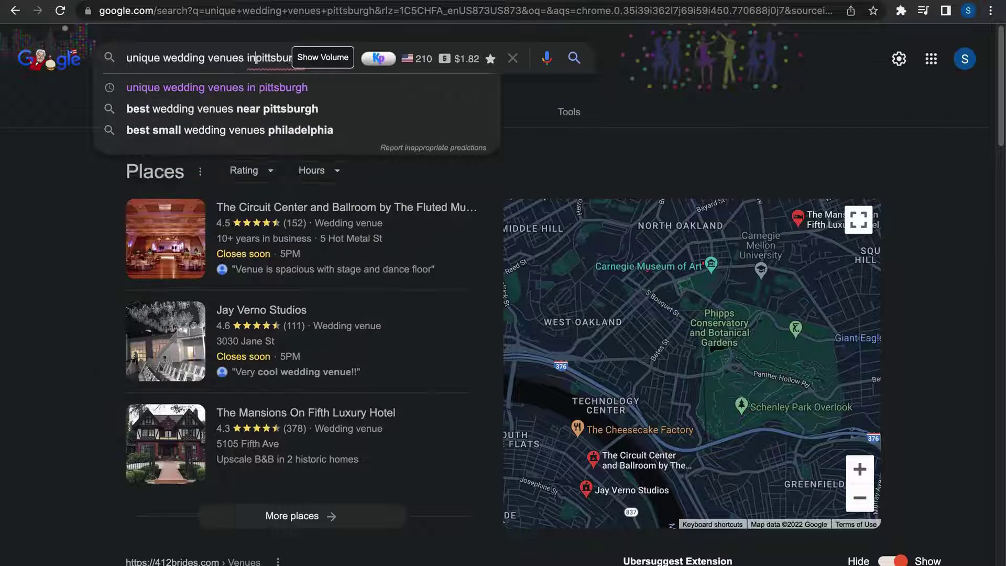
key("Return")
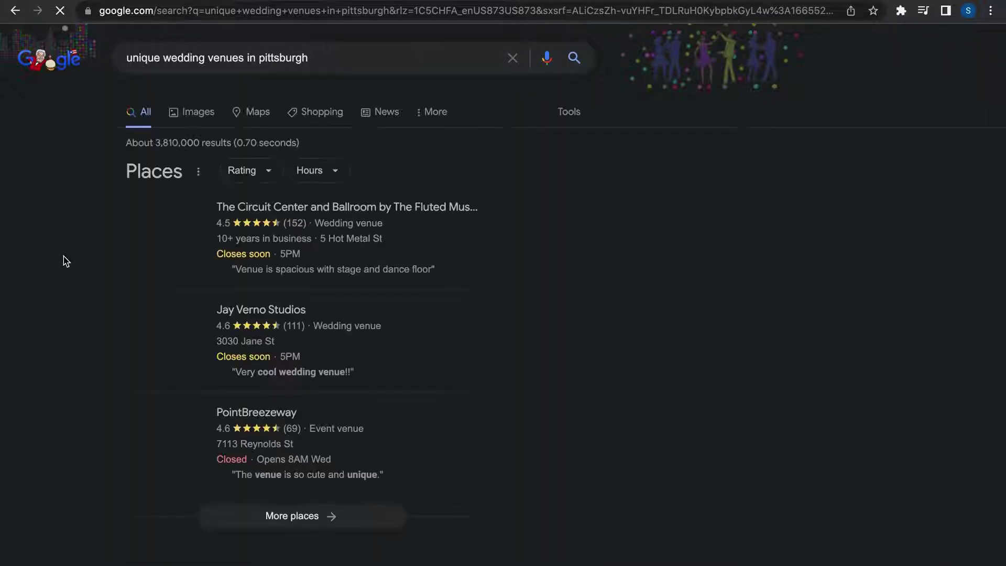
- Look through the Google results for "unique wedding venues in pittsburgh" below the places list
scroll(76, 334, "down", 3)
scroll(76, 334, "down", 2)
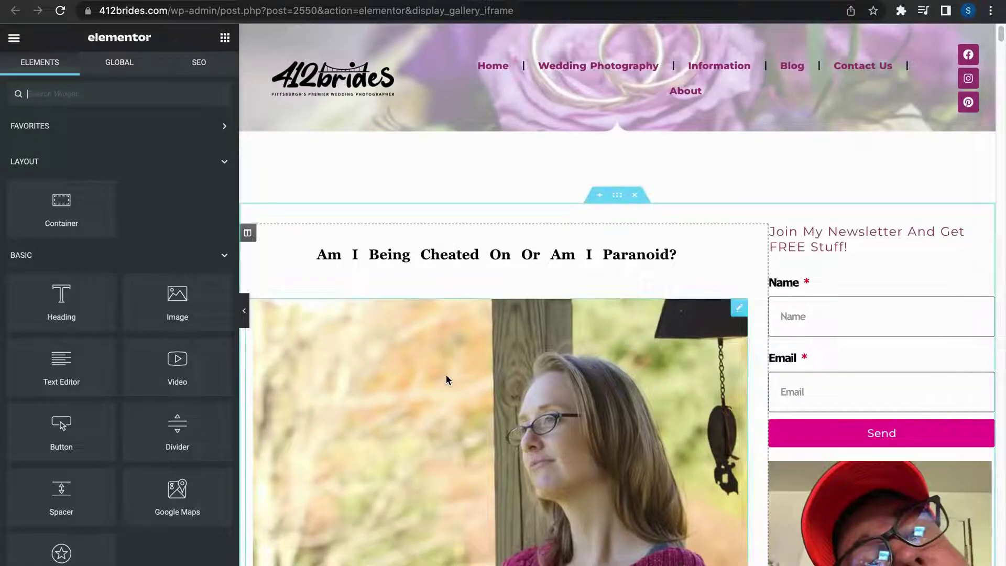
- Examine the "Am I Being Cheated On Or Am I Paranoid?" article in Elementor, from its title through the personal breakup story
scroll(445, 374, "down", 1)
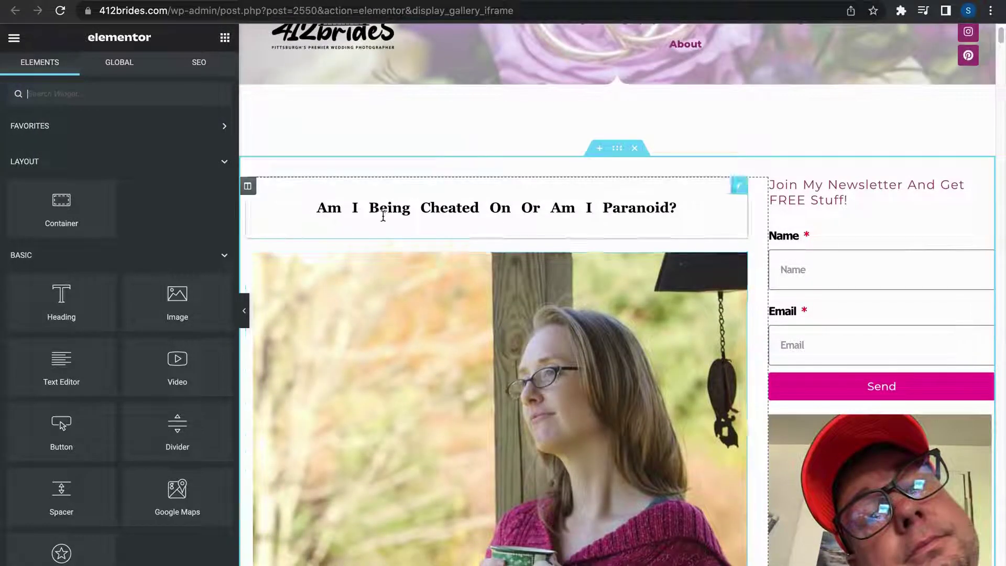
scroll(482, 281, "down", 4)
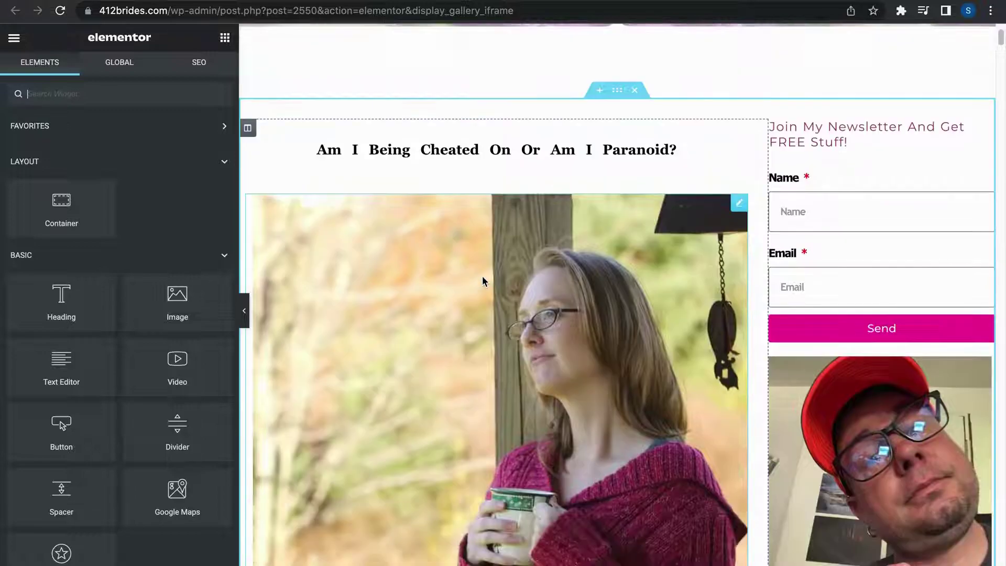
scroll(482, 281, "down", 11)
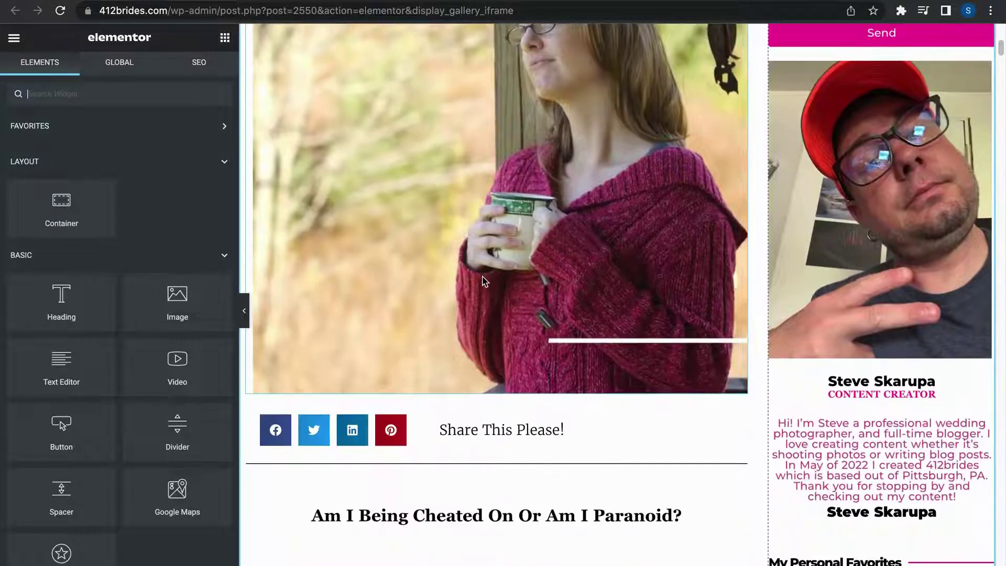
scroll(478, 278, "down", 5)
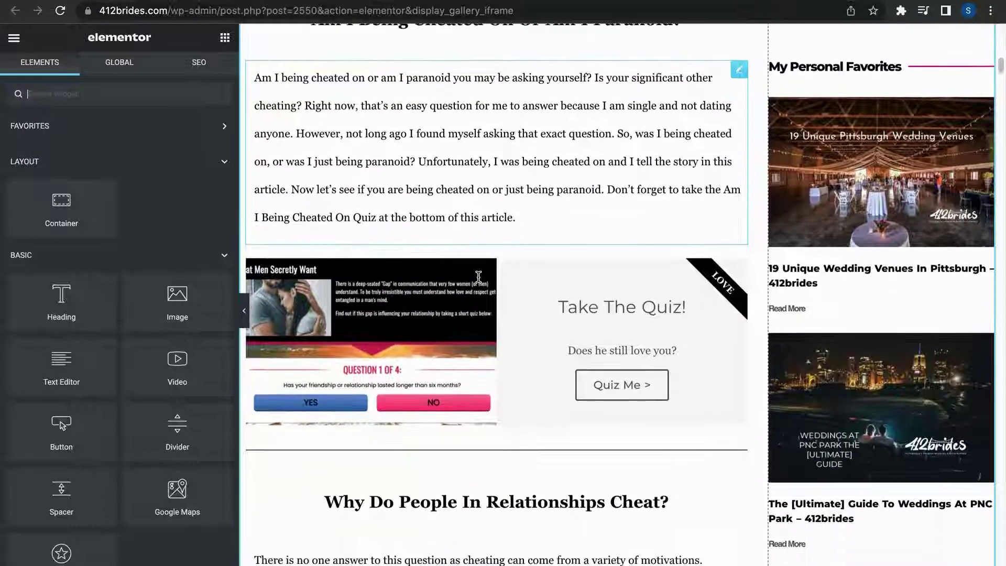
scroll(479, 281, "up", 1)
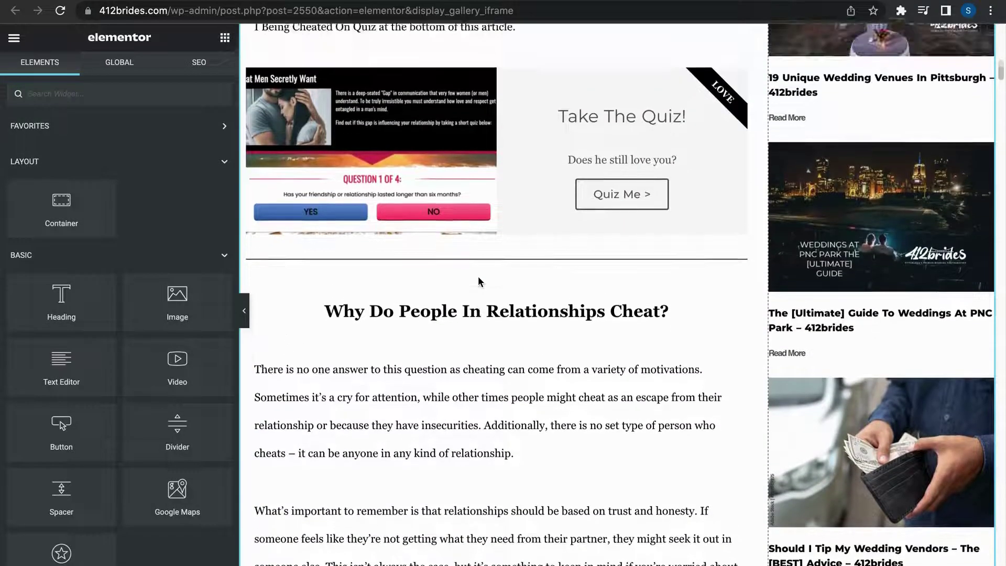
scroll(479, 281, "down", 1)
scroll(478, 281, "up", 1)
scroll(479, 282, "up", 1)
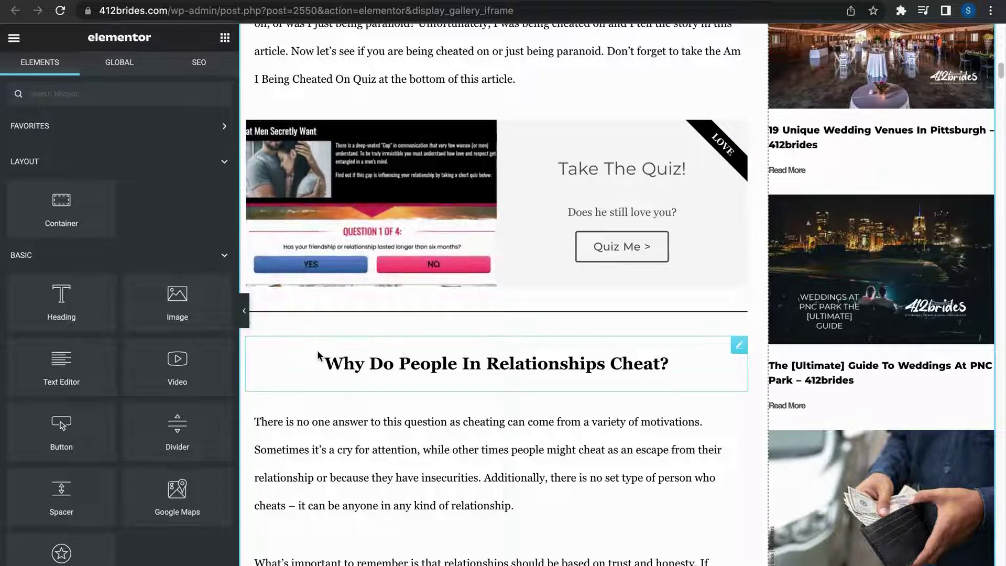
scroll(325, 357, "down", 4)
scroll(318, 356, "down", 6)
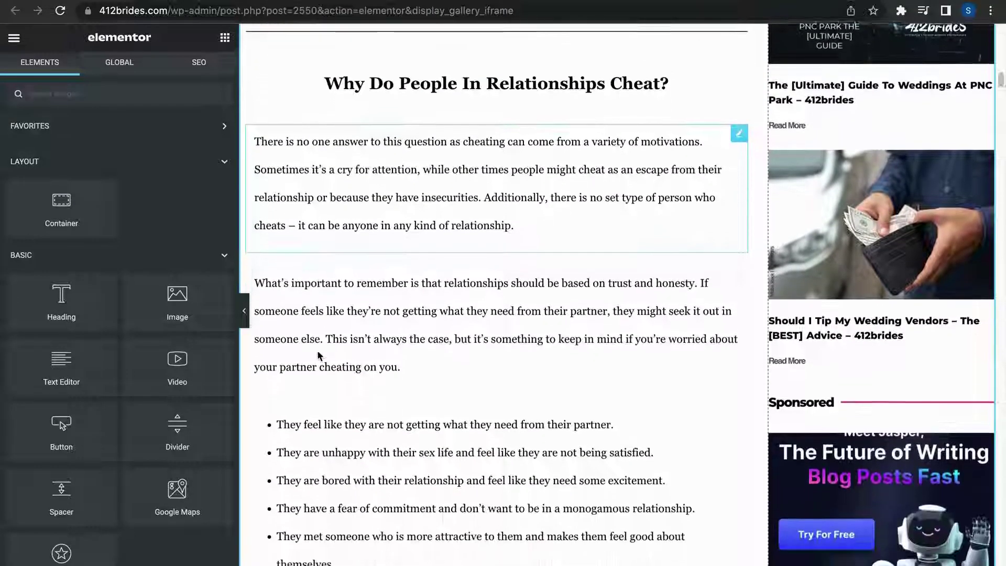
scroll(318, 356, "down", 9)
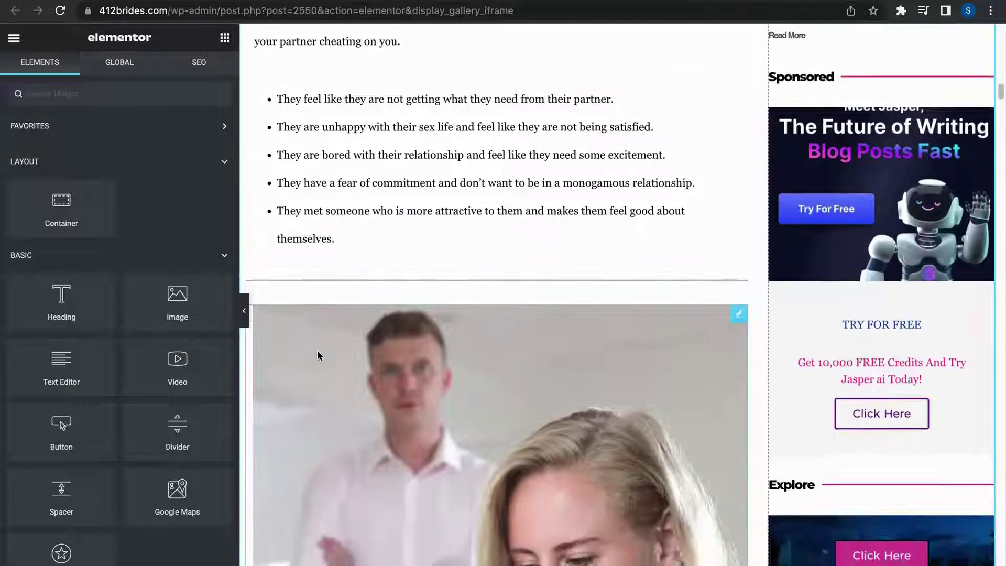
scroll(317, 351, "down", 20)
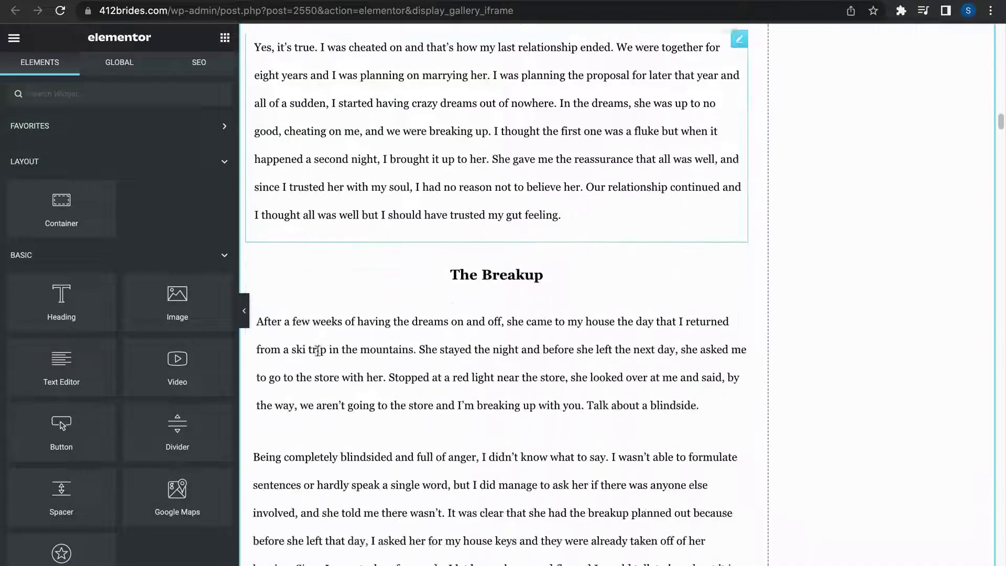
scroll(318, 356, "down", 1)
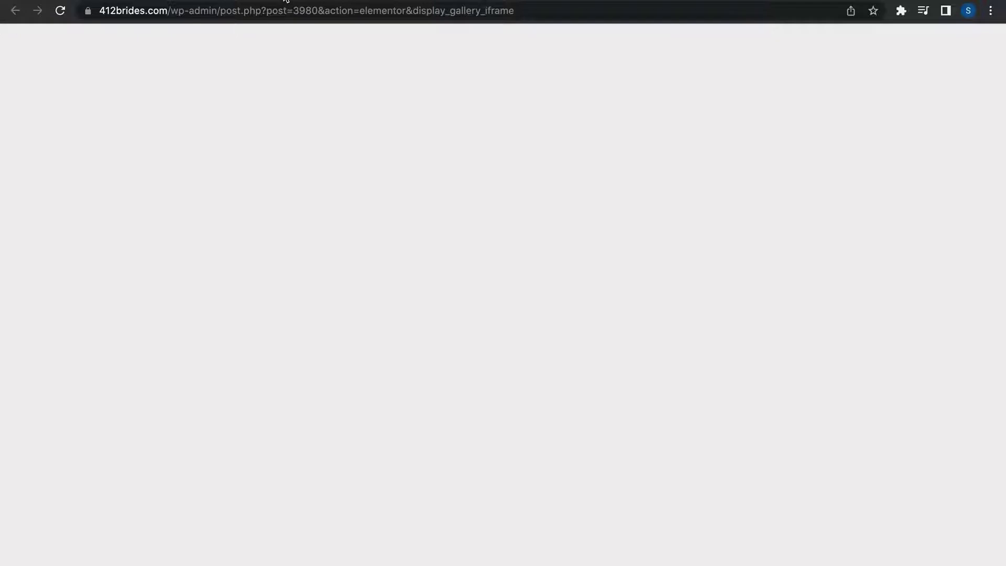
- Examine the PNC Park weddings guide's opening sections, return to its title, and collapse the Elementor editing panel
scroll(483, 338, "down", 4)
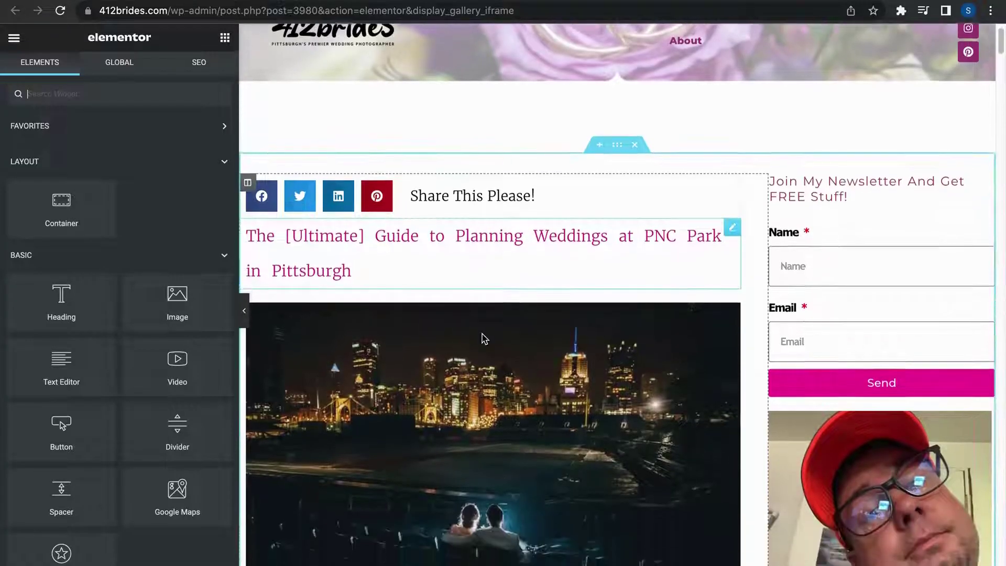
scroll(482, 339, "down", 7)
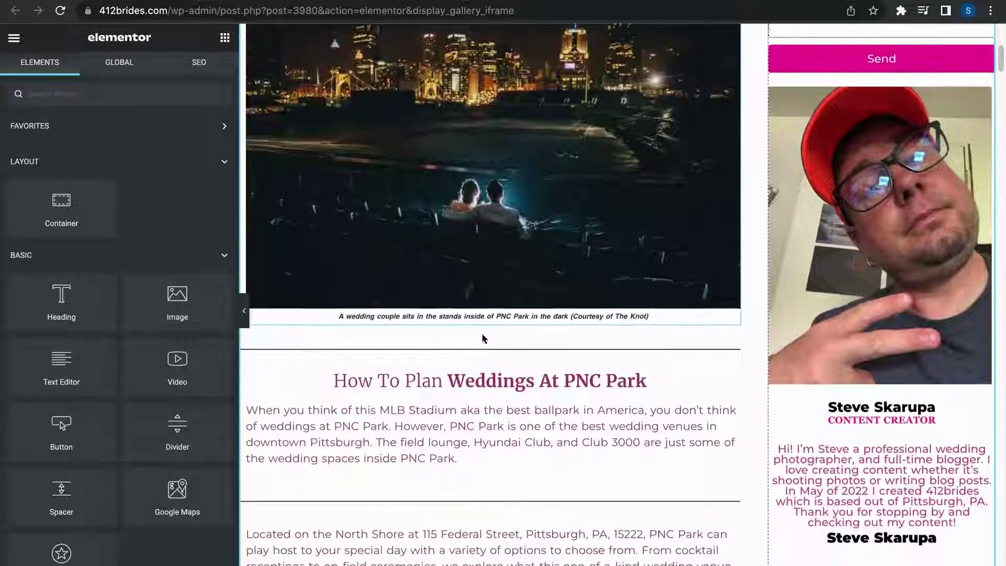
scroll(482, 337, "down", 10)
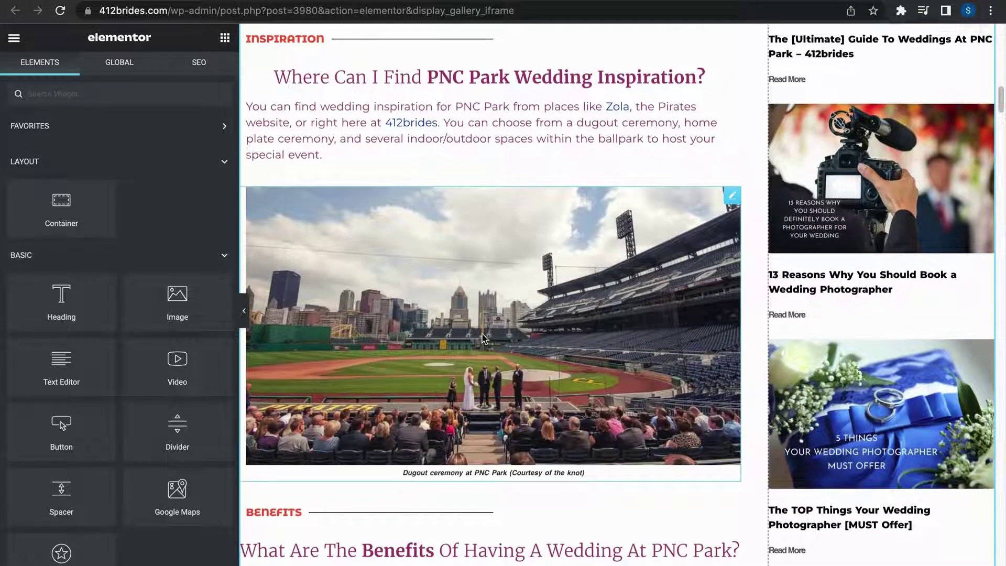
scroll(482, 337, "up", 10)
scroll(483, 338, "up", 5)
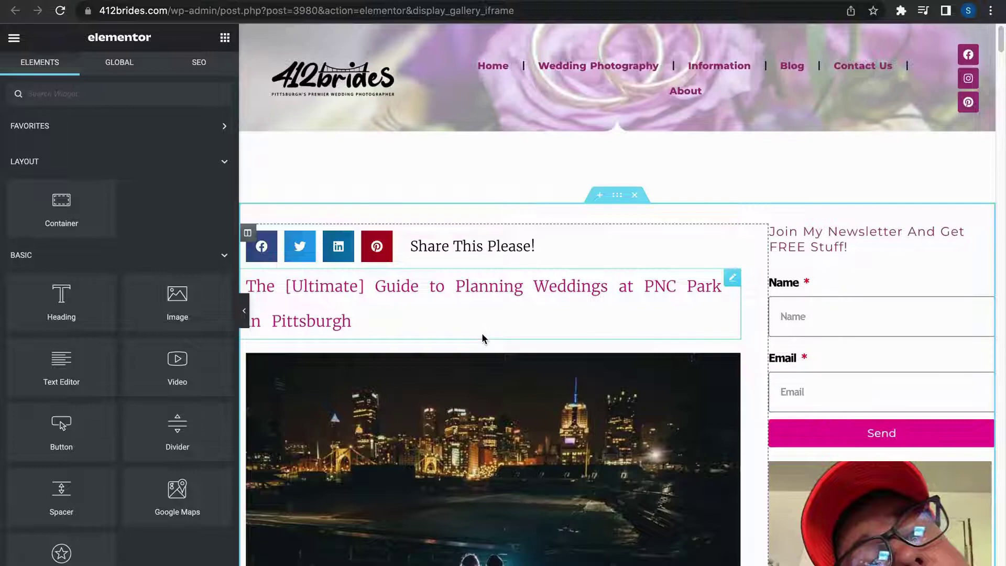
left_click(247, 313)
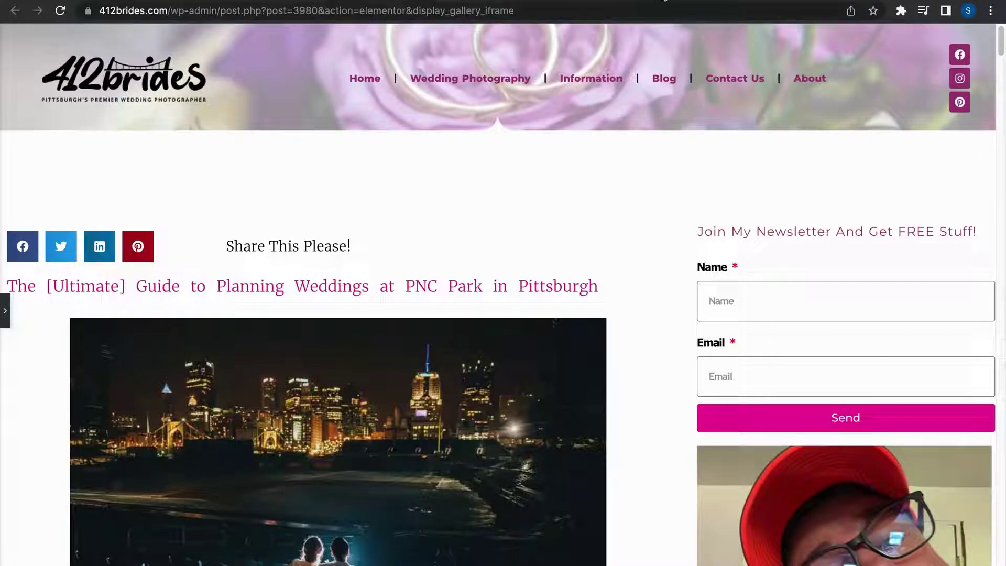
- Switch to Outranking and open the document with the keyword "best sony lens for wedding photography"
left_click(634, 1)
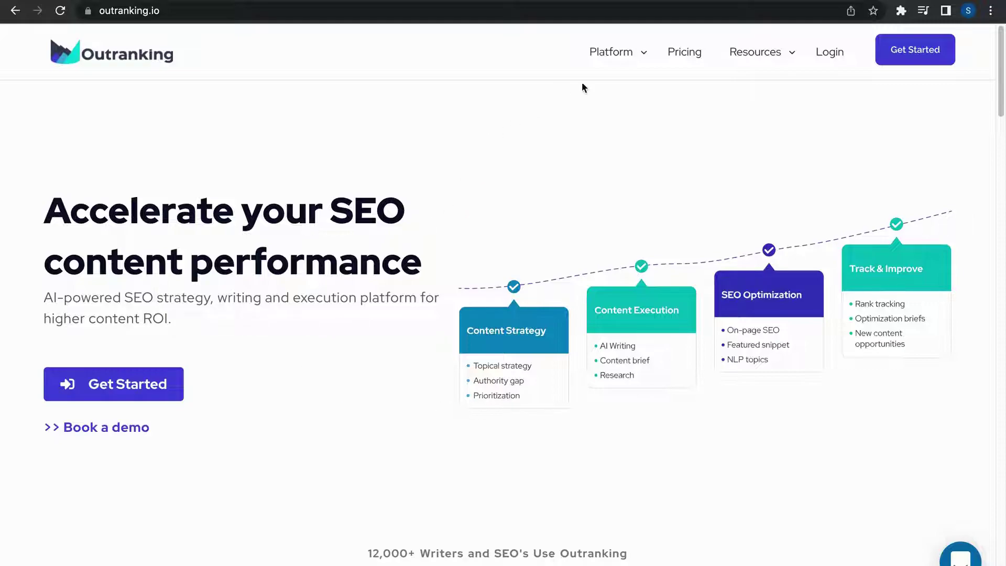
left_click(688, 2)
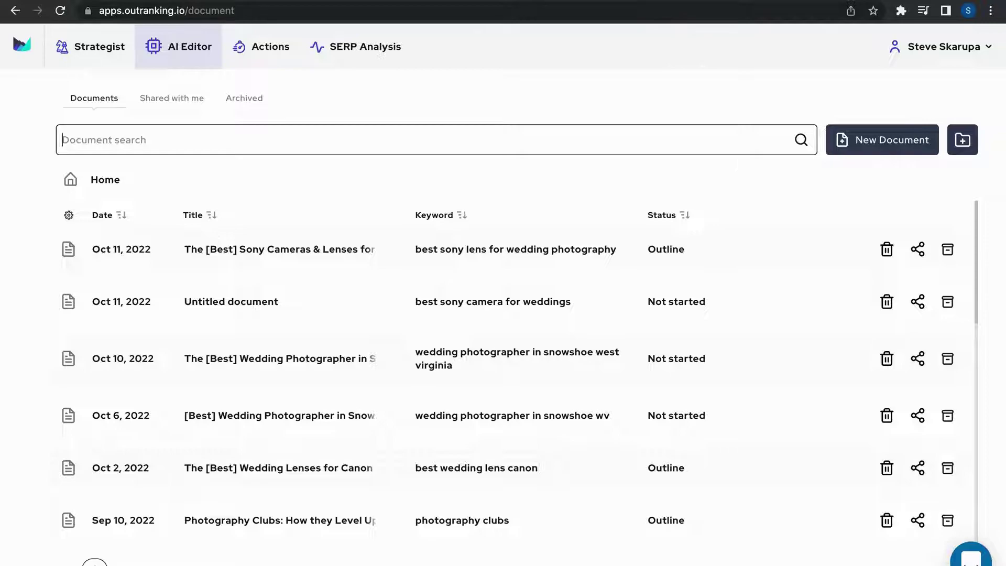
left_click(280, 249)
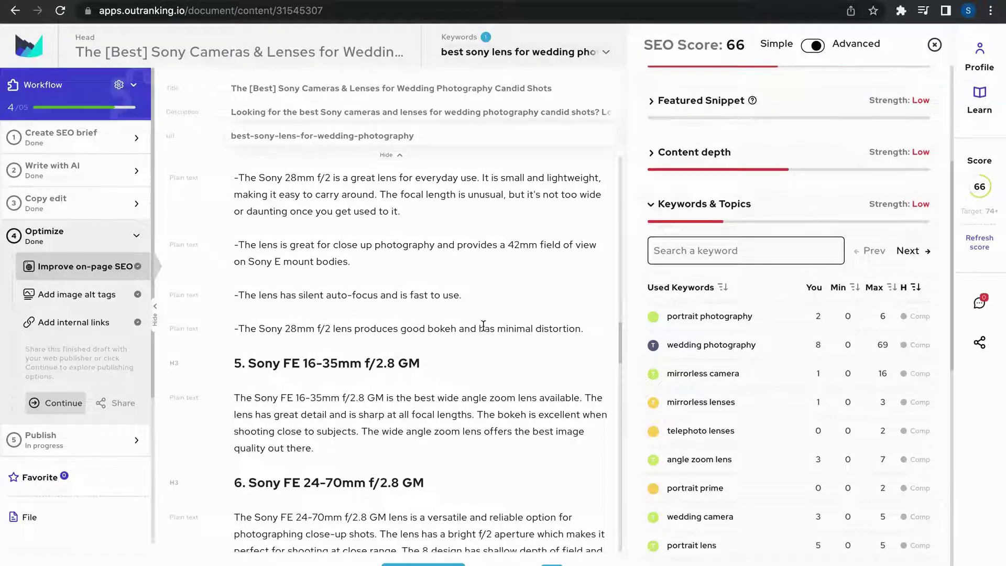
- Read the AI-written Sony lens article from the numbered lens reviews to the closing "How to Read a Sony Lens" section
scroll(486, 370, "down", 2)
scroll(486, 370, "down", 3)
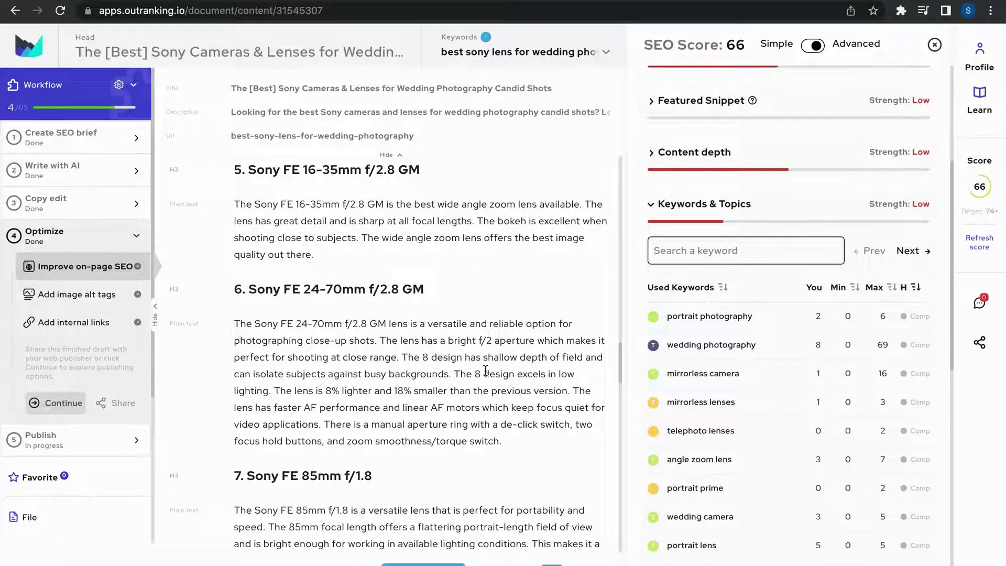
scroll(486, 371, "down", 10)
scroll(486, 371, "down", 5)
scroll(486, 370, "down", 4)
scroll(486, 371, "down", 3)
scroll(507, 351, "down", 4)
scroll(507, 350, "down", 4)
scroll(507, 350, "down", 4)
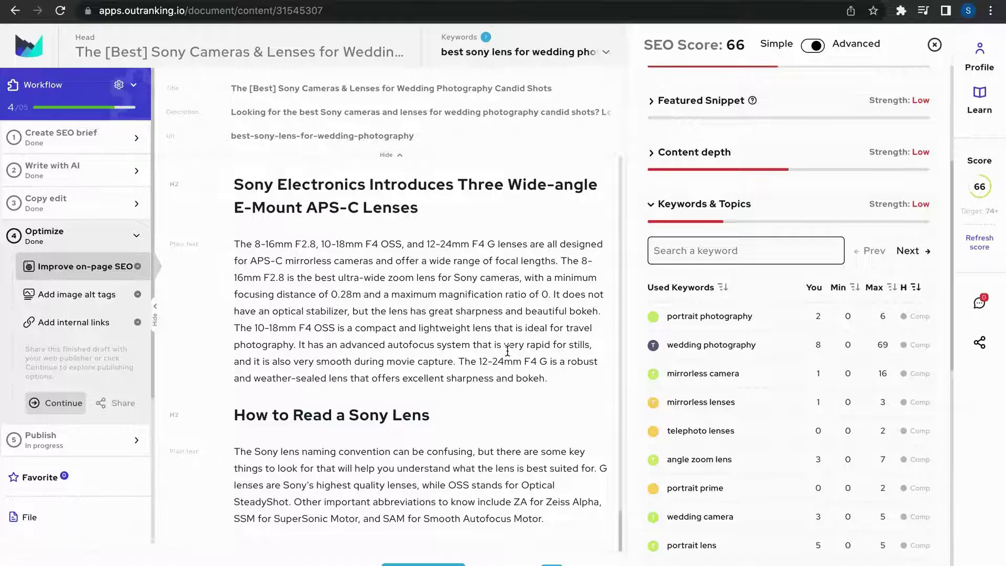
- Review the Sony lens article back up to its main title and through all its sections to the end again
scroll(508, 350, "up", 8)
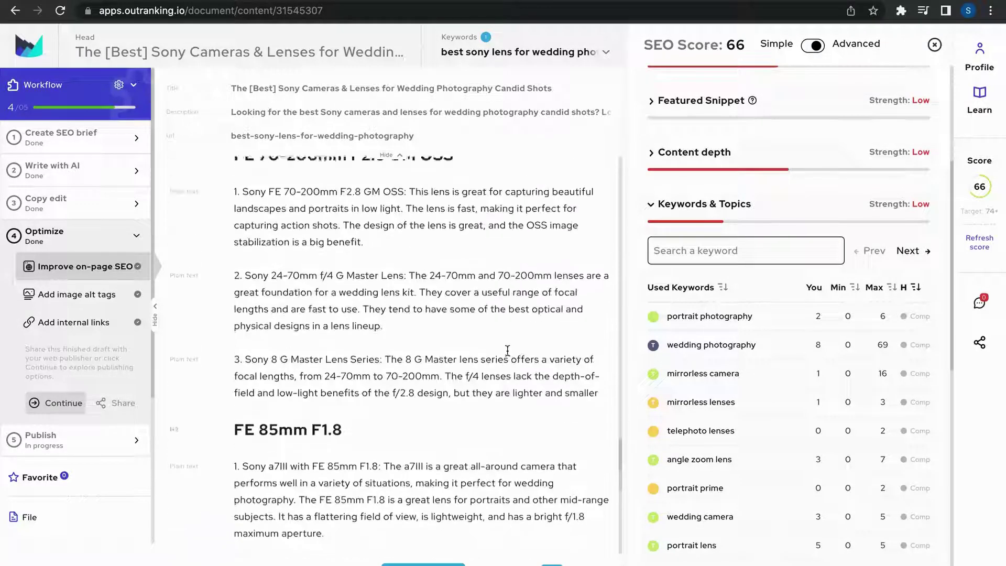
scroll(508, 350, "down", 12)
scroll(507, 351, "up", 3)
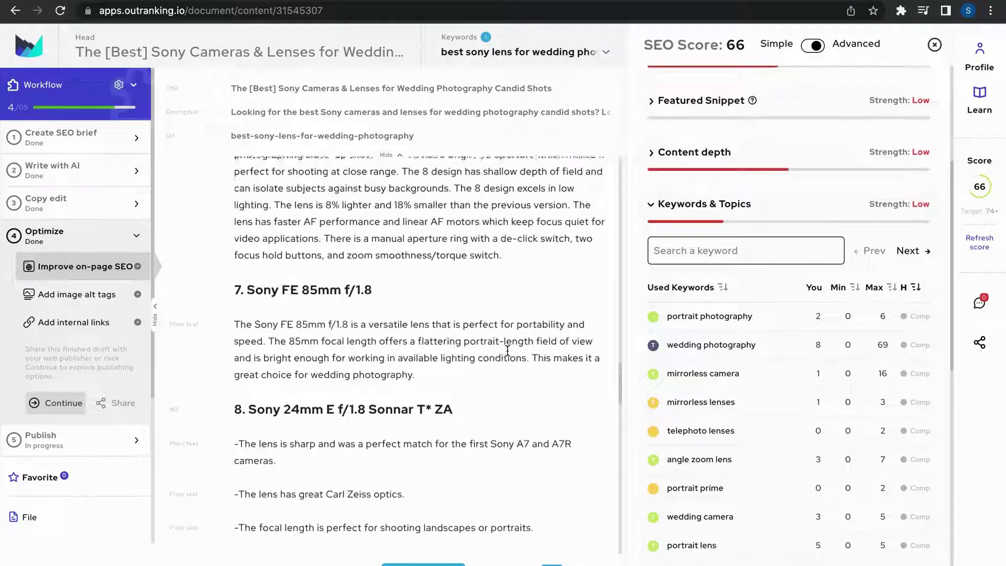
scroll(507, 350, "up", 12)
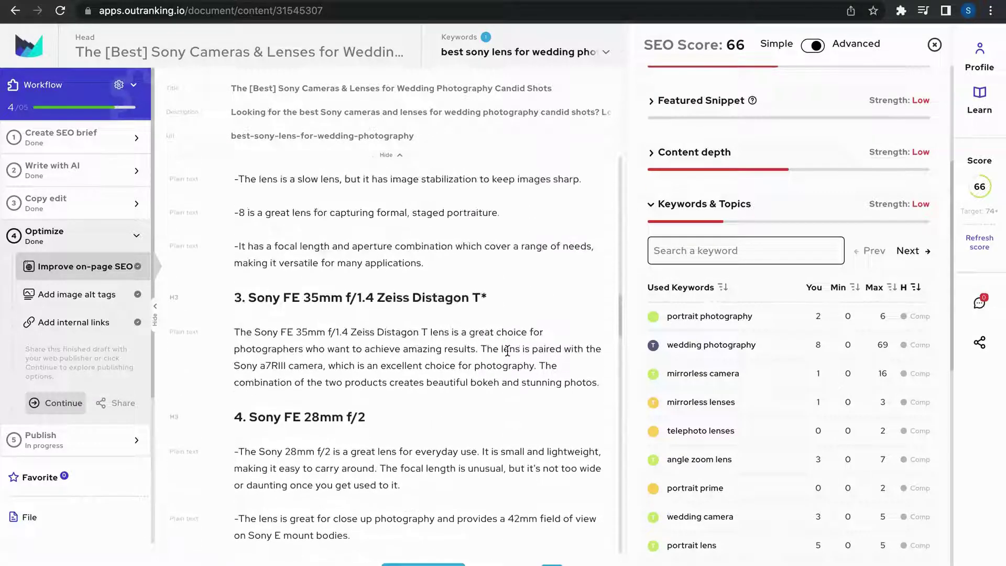
scroll(507, 350, "up", 9)
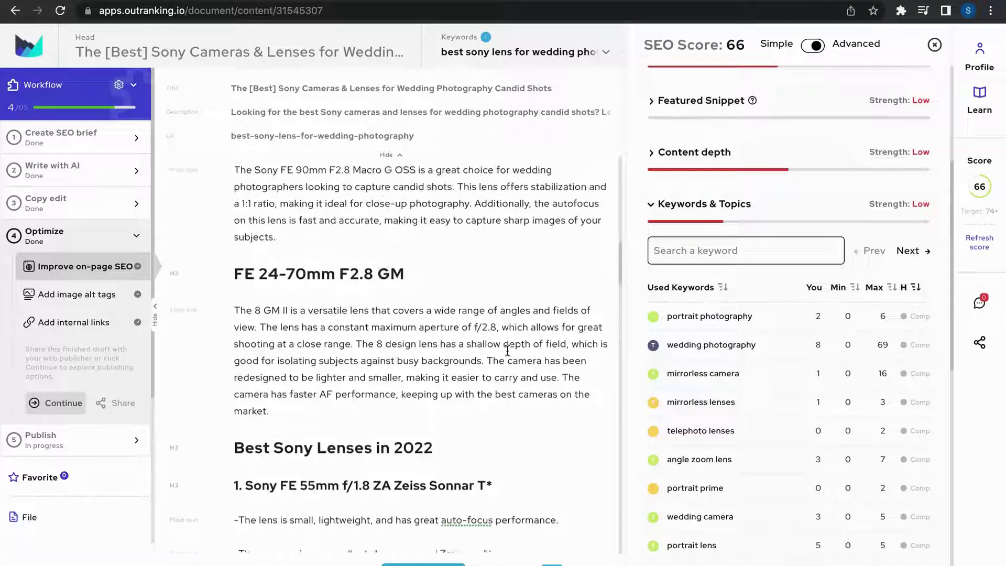
scroll(507, 351, "up", 15)
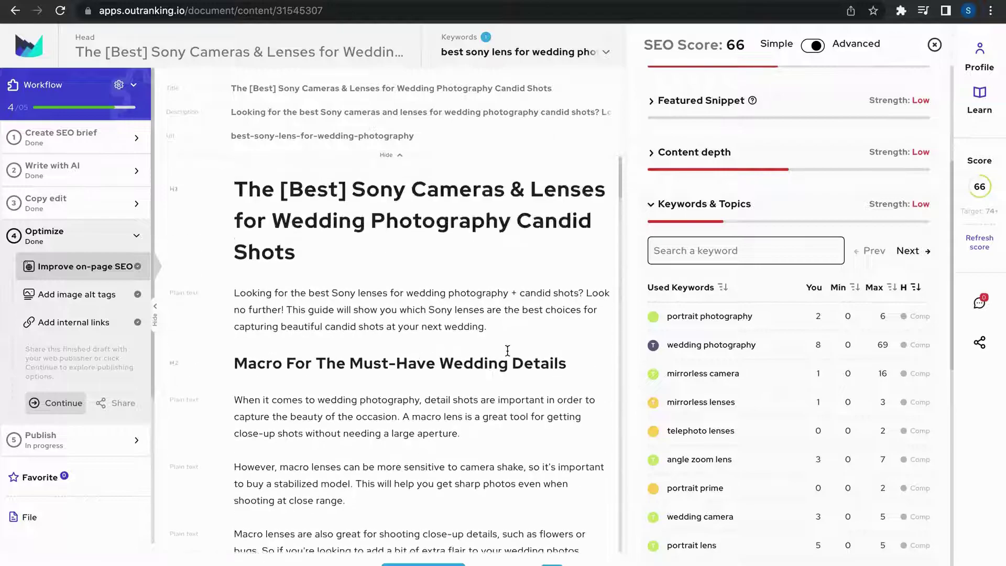
scroll(507, 350, "down", 15)
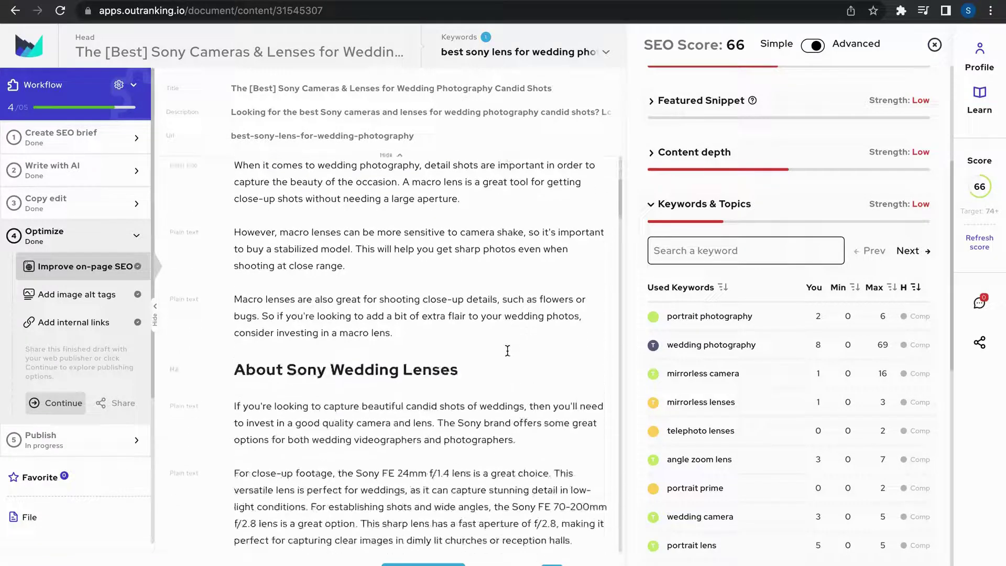
scroll(508, 350, "down", 20)
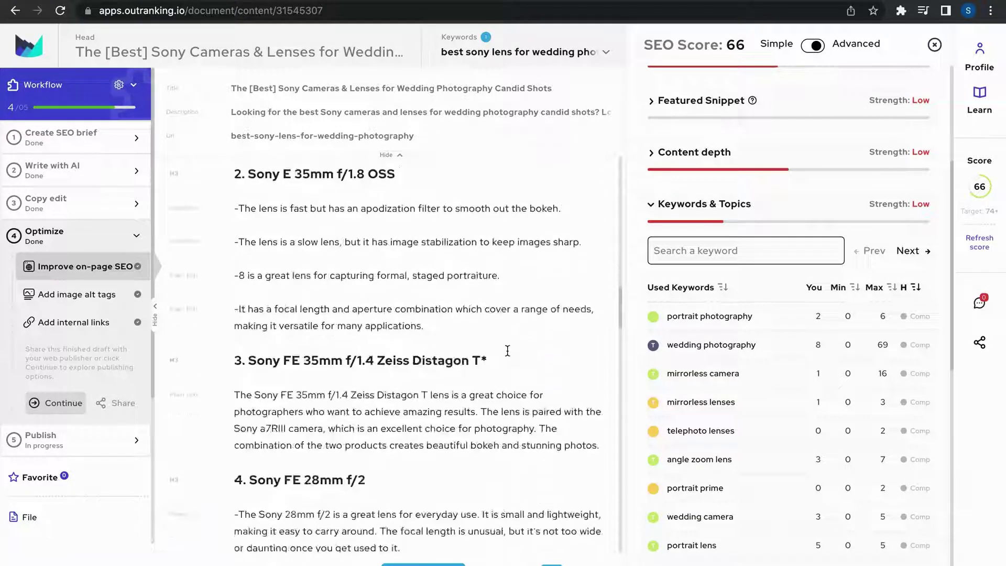
scroll(507, 350, "down", 20)
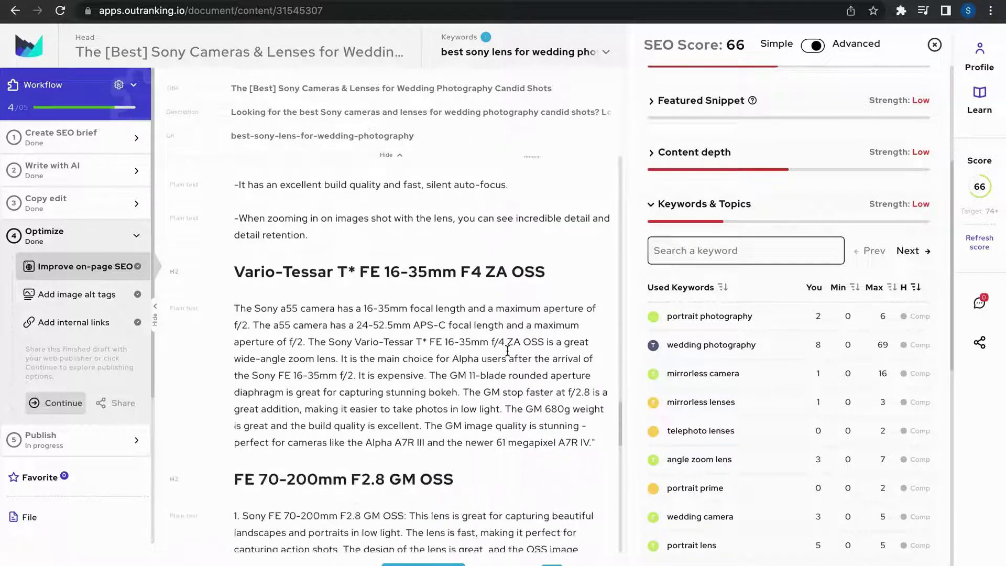
scroll(507, 350, "down", 4)
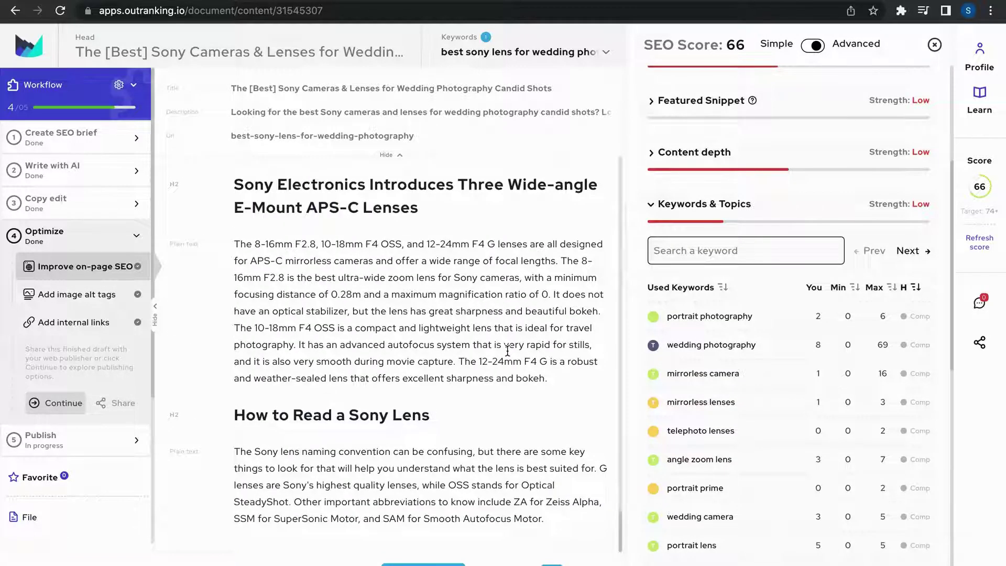
- Examine the SEO score factors from Title down through the Keywords & Topics list to Links and URL
scroll(507, 350, "up", 1)
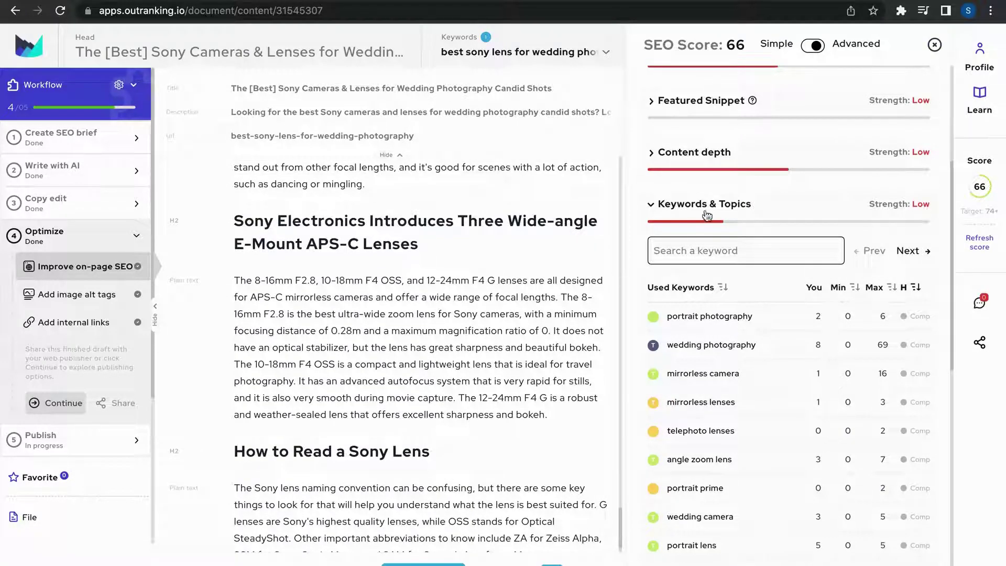
scroll(714, 207, "up", 5)
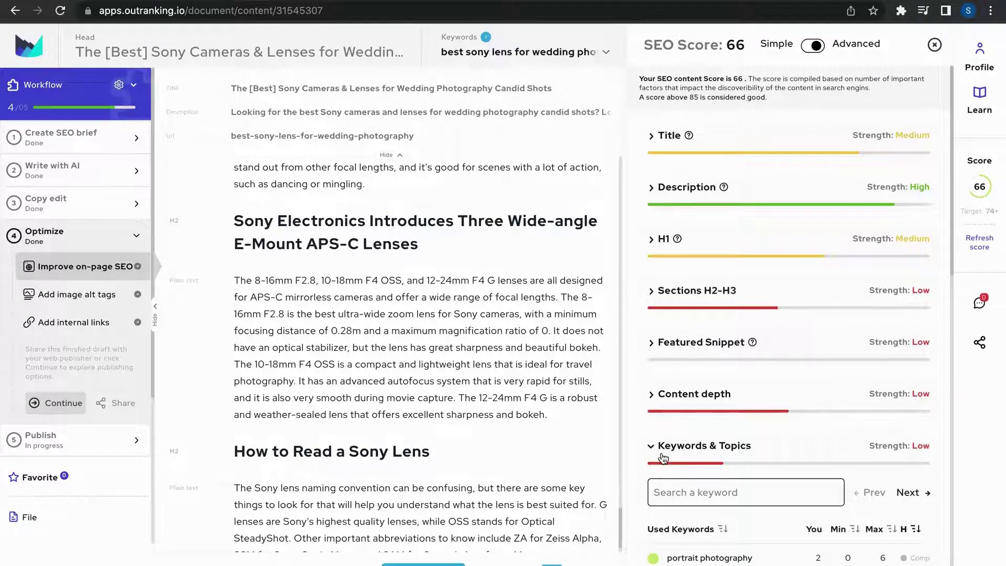
scroll(759, 536, "down", 7)
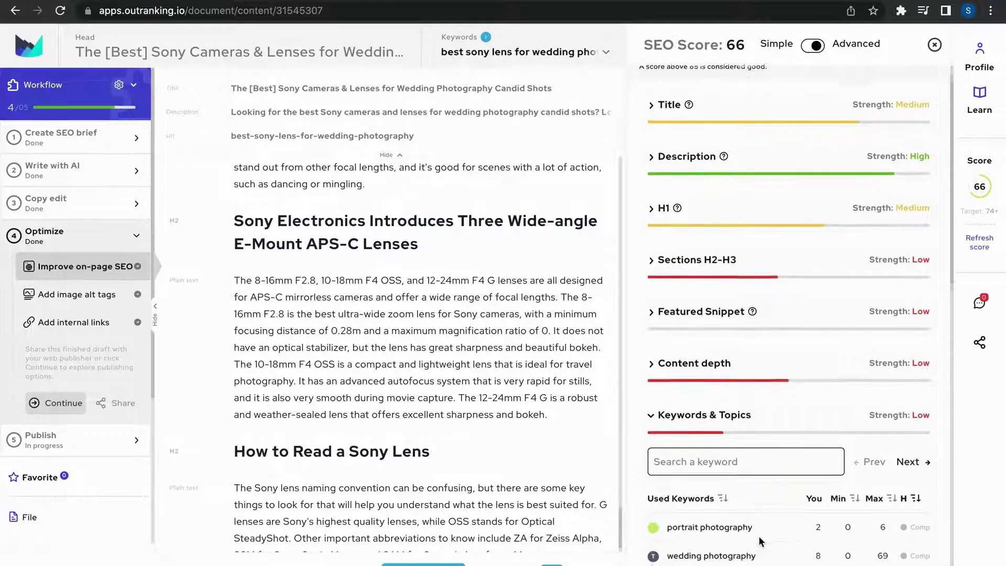
scroll(759, 536, "down", 6)
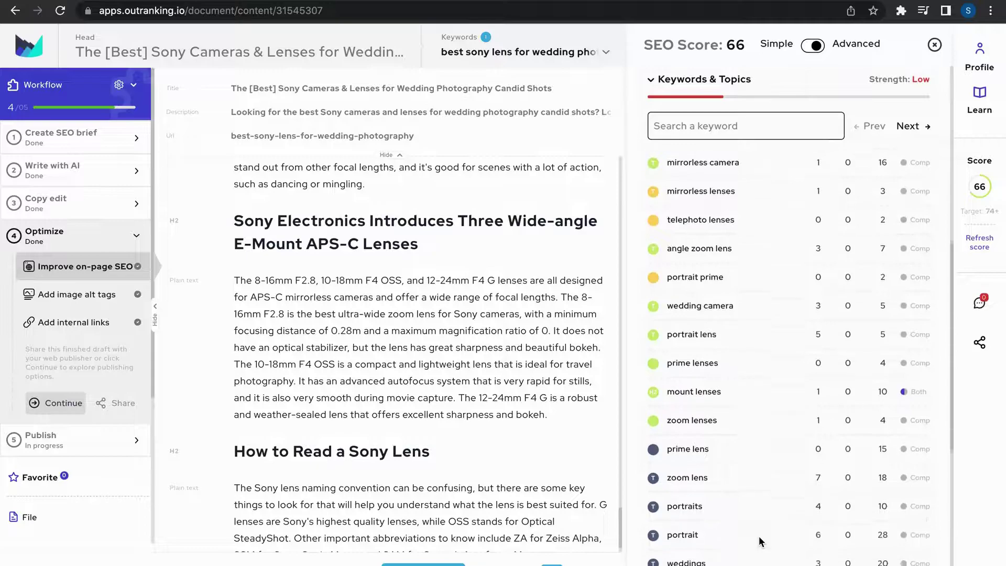
scroll(759, 536, "down", 2)
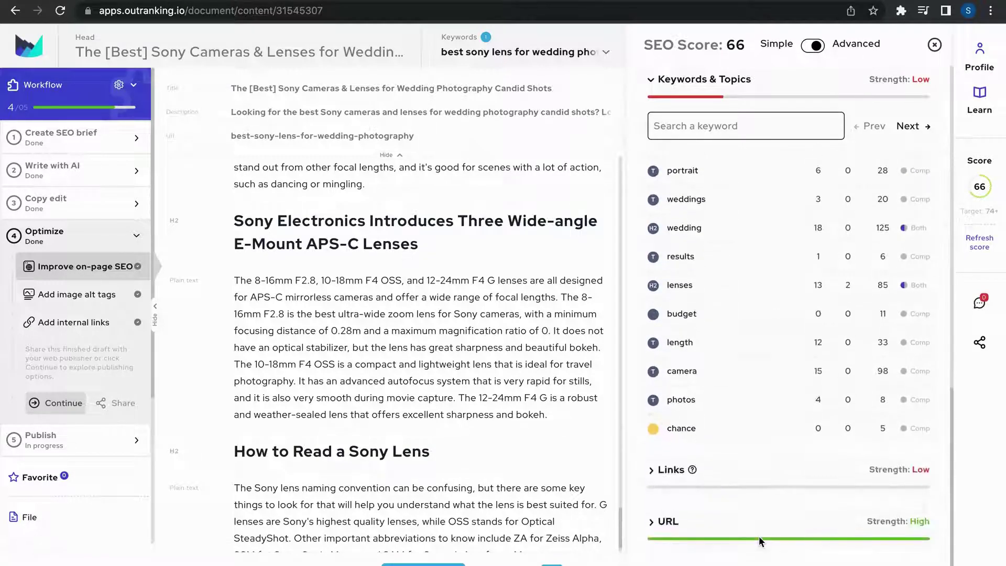
- Examine the Keywords & Topics list and review the Sony lens article from its main title to the "How to Read a Sony Lens" section
scroll(759, 542, "up", 1)
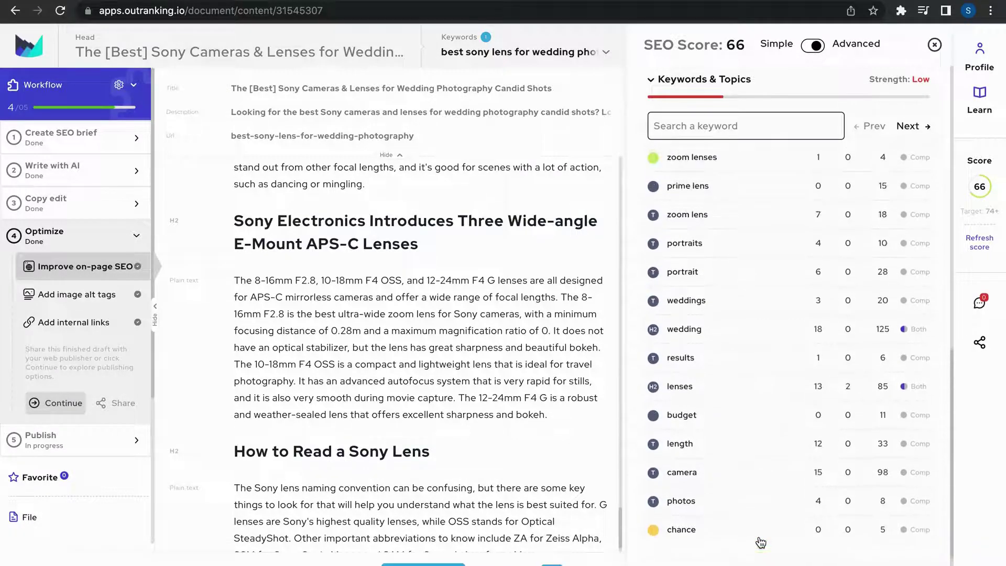
scroll(760, 542, "down", 1)
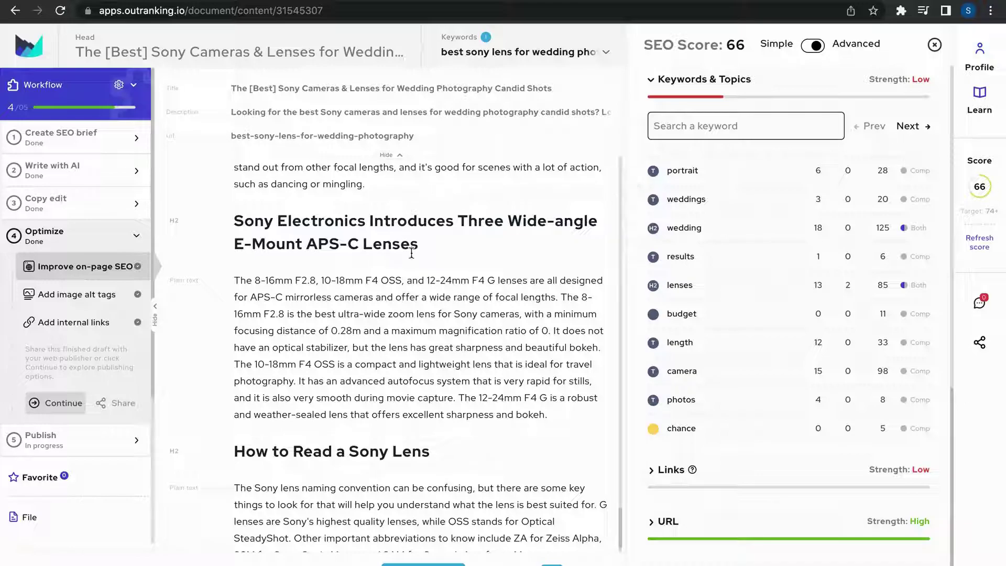
scroll(418, 264, "up", 3)
scroll(418, 265, "up", 5)
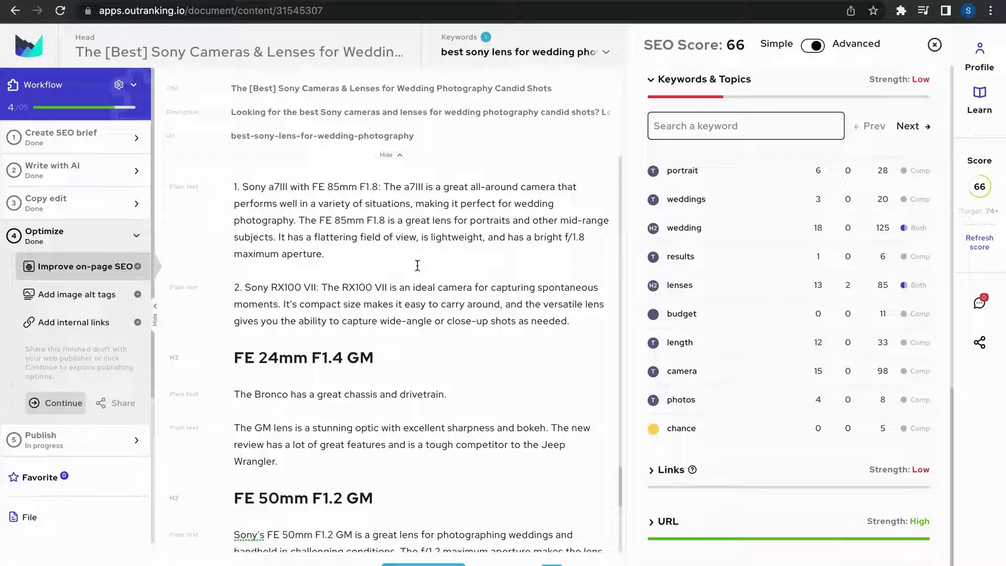
scroll(418, 265, "down", 15)
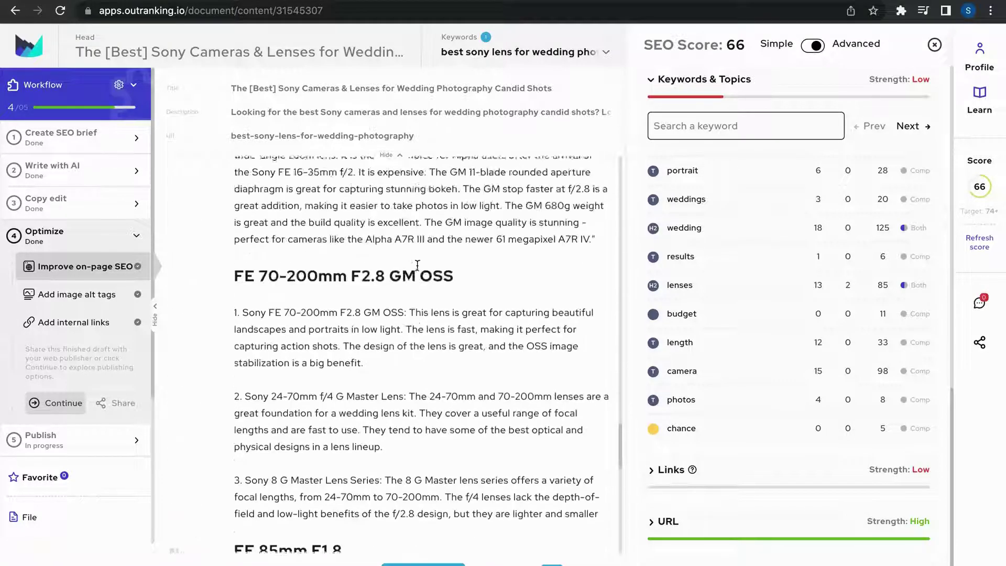
scroll(418, 266, "up", 20)
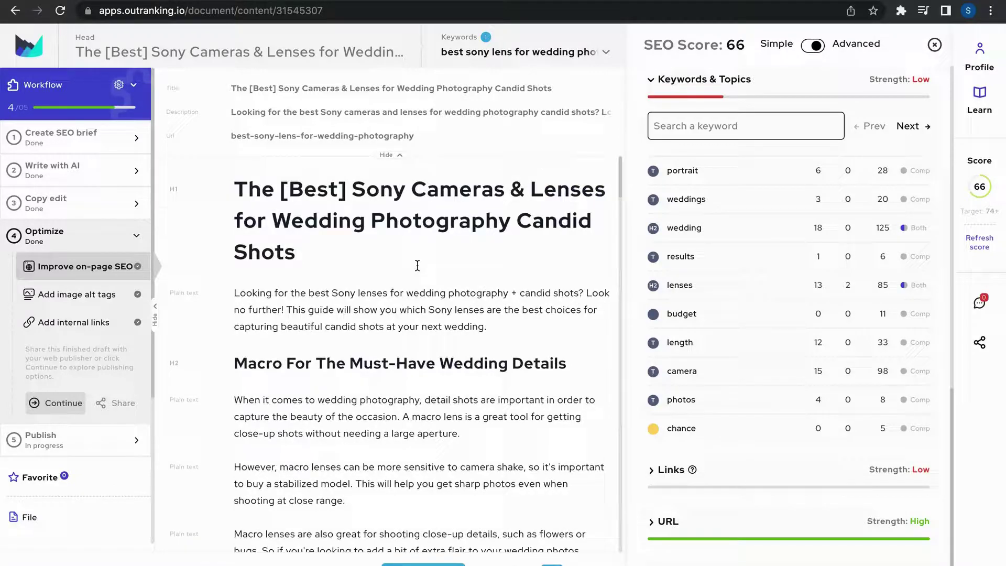
left_click(417, 266)
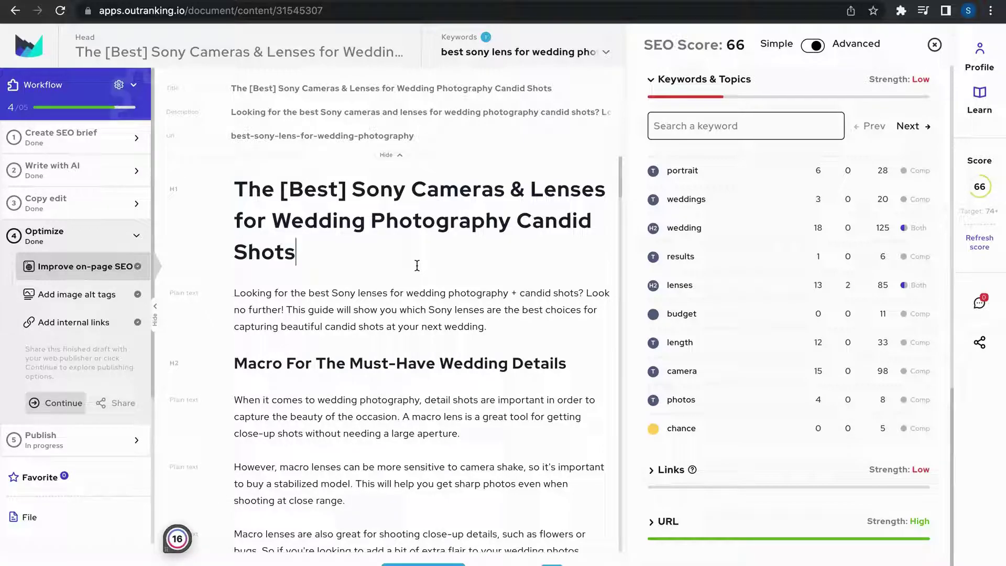
scroll(417, 265, "down", 20)
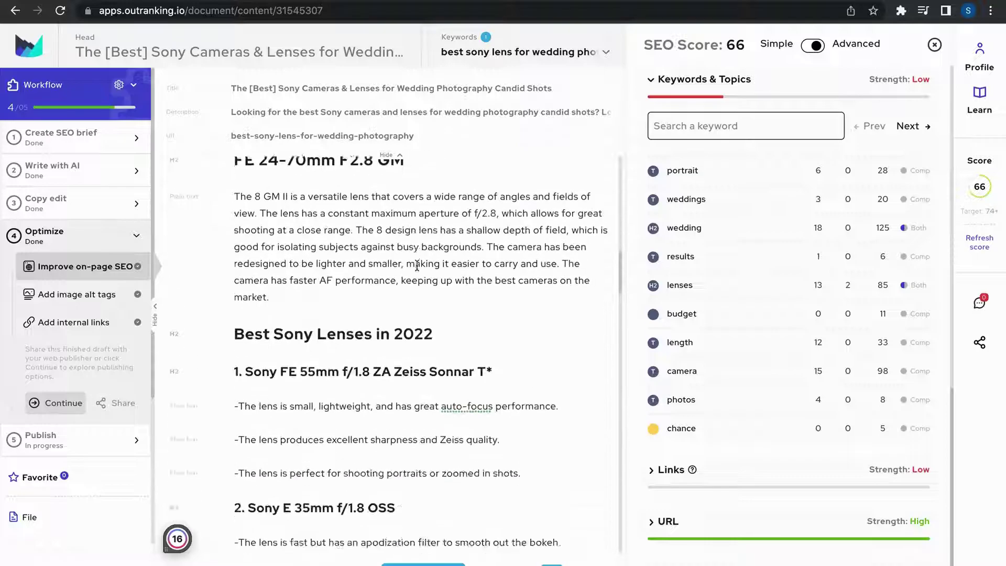
scroll(417, 266, "down", 20)
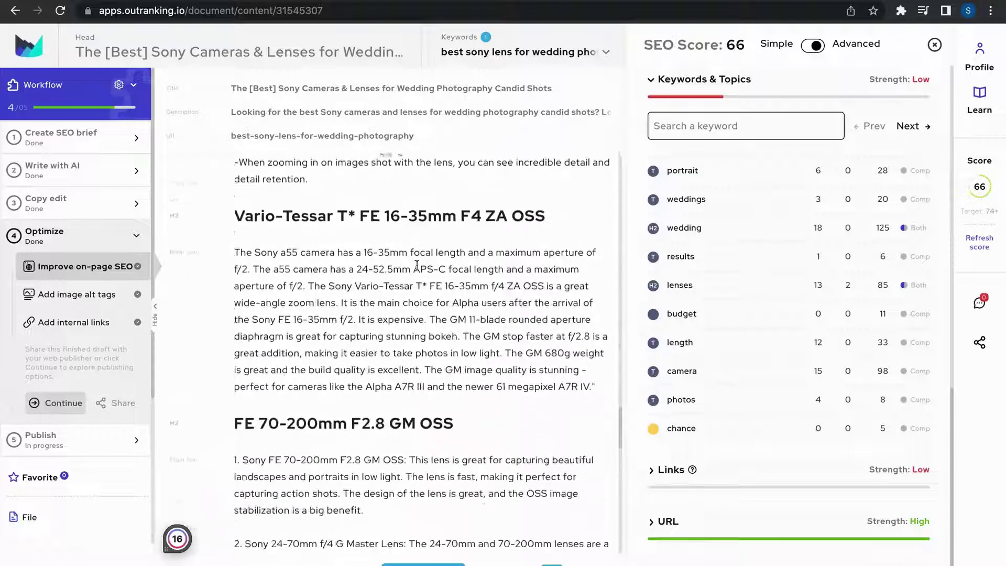
scroll(417, 266, "down", 20)
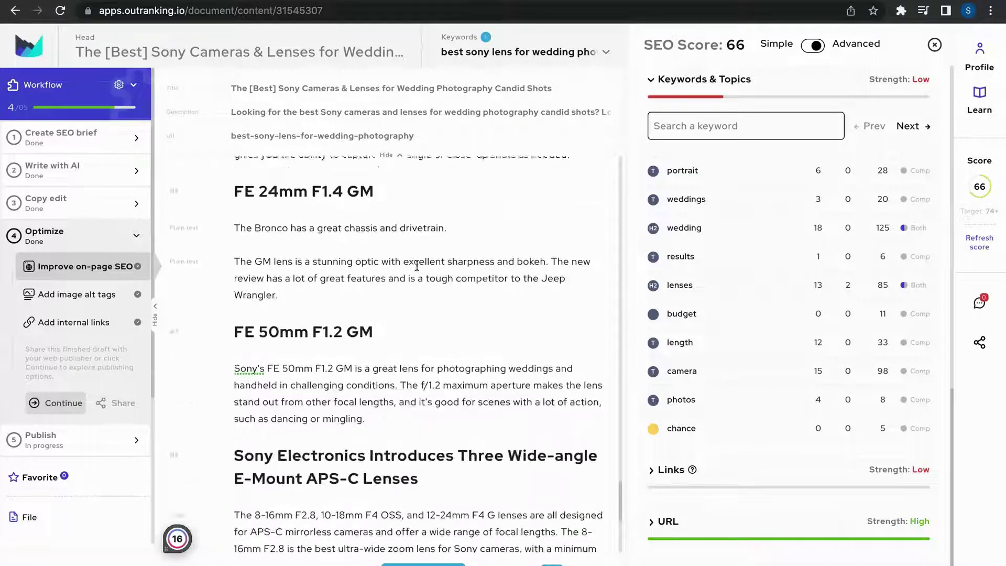
scroll(417, 266, "down", 5)
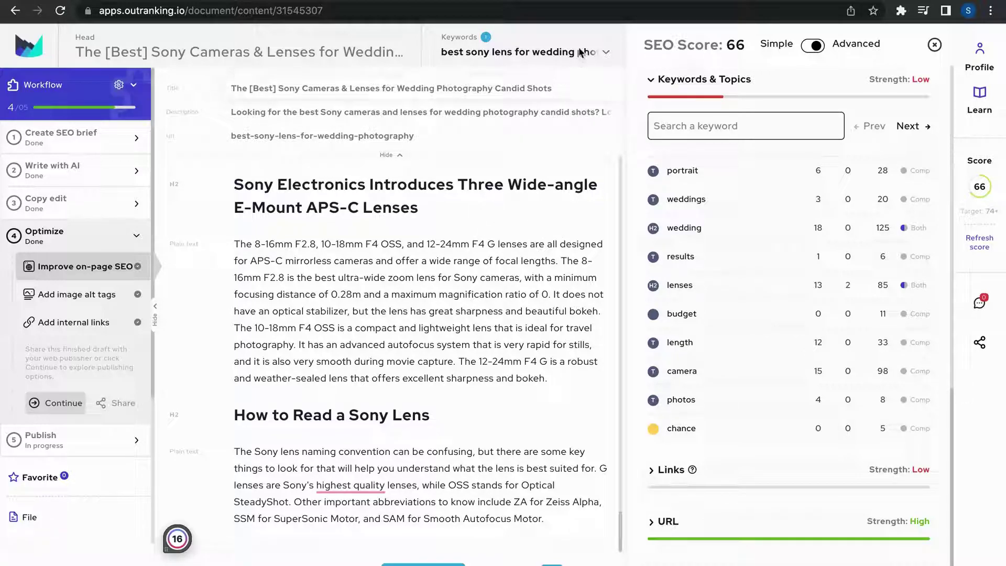
- Switch to KeySearch and review the search trends and SERP analysis for "best sony lens for wedding photography"
left_click(587, 1)
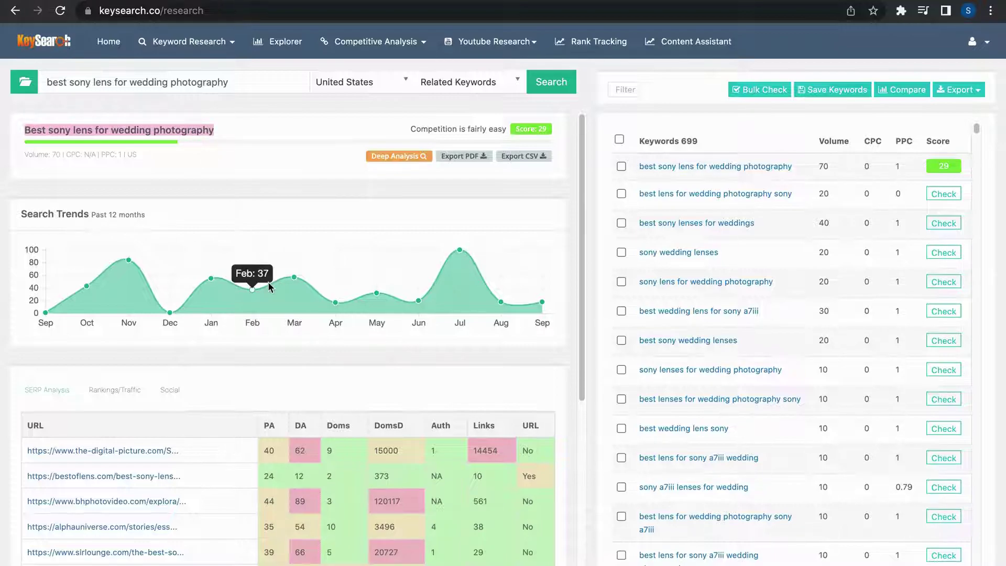
scroll(269, 281, "down", 4)
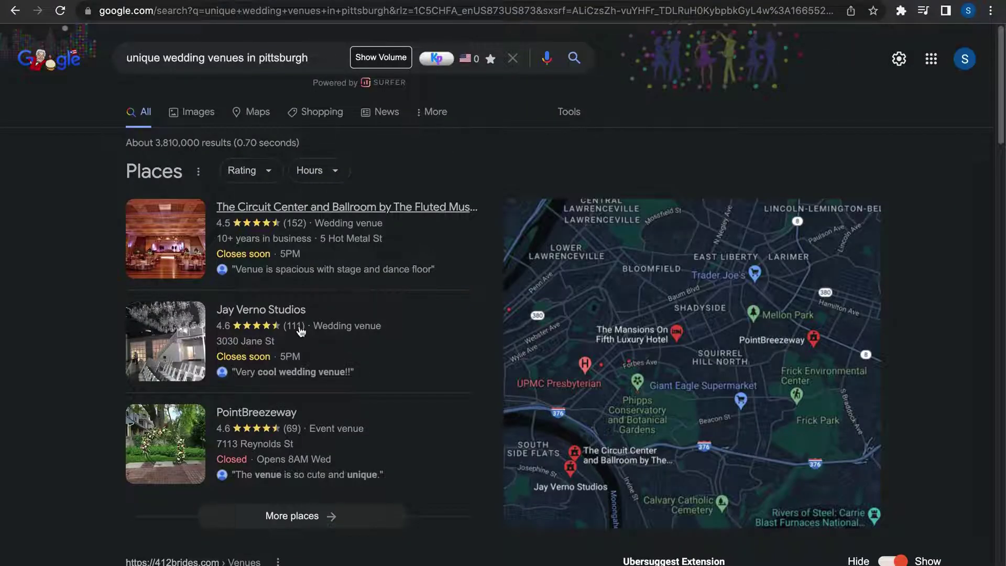
- Switch to the Google results for "unique wedding venues in pittsburgh" and review the ranking pages from the 412brides listing past "People also ask"
scroll(113, 286, "down", 6)
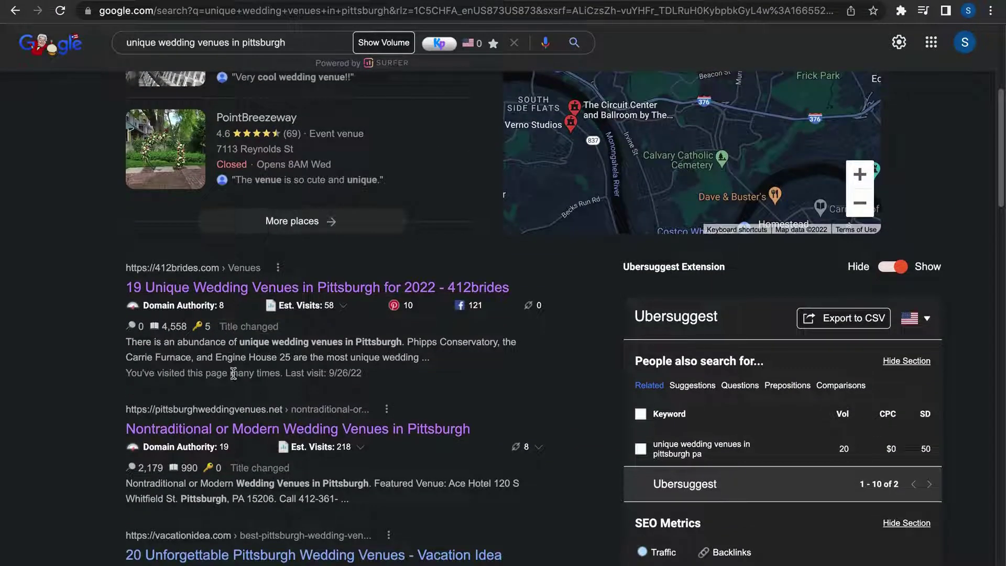
scroll(234, 375, "down", 4)
scroll(236, 378, "down", 7)
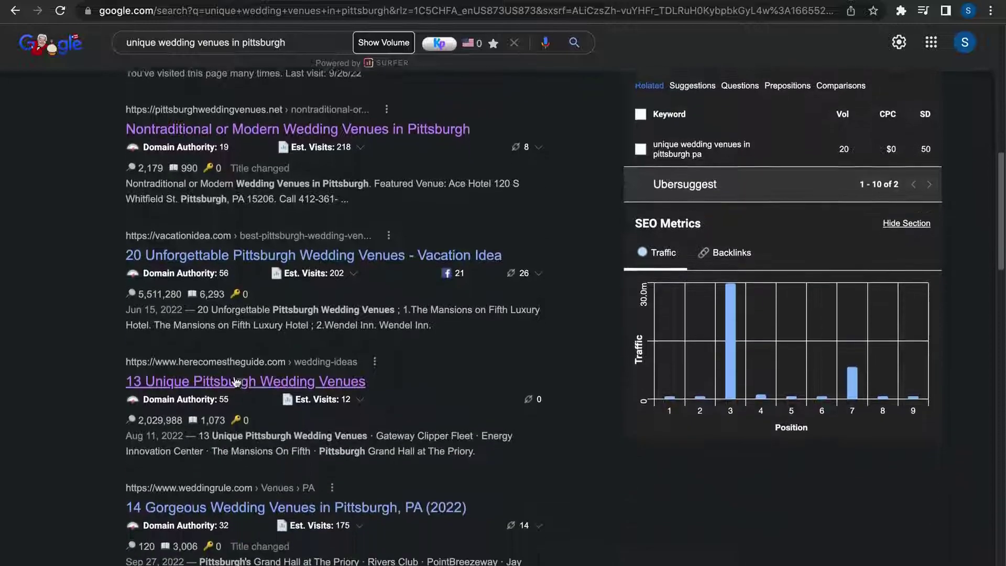
scroll(234, 377, "down", 9)
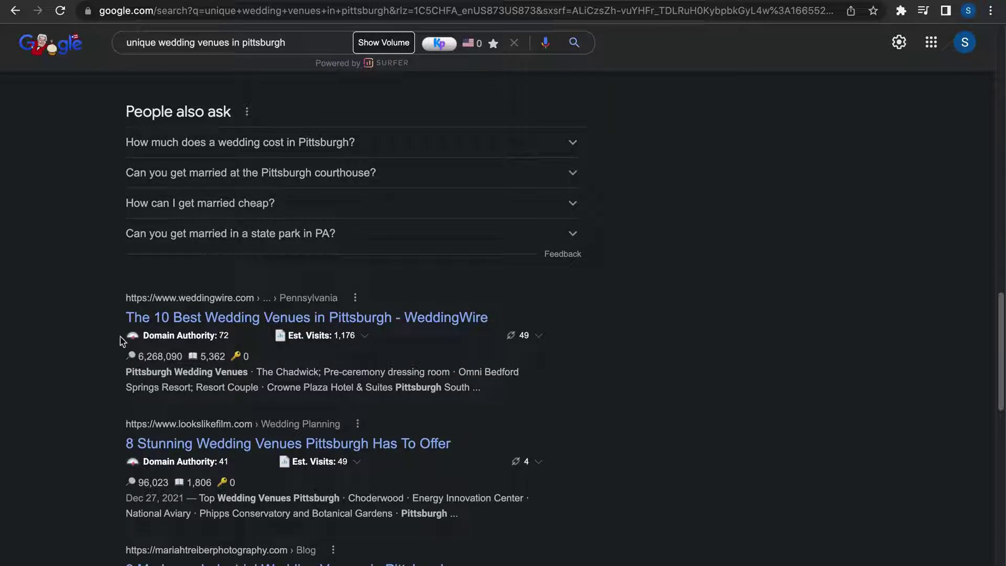
scroll(220, 327, "up", 18)
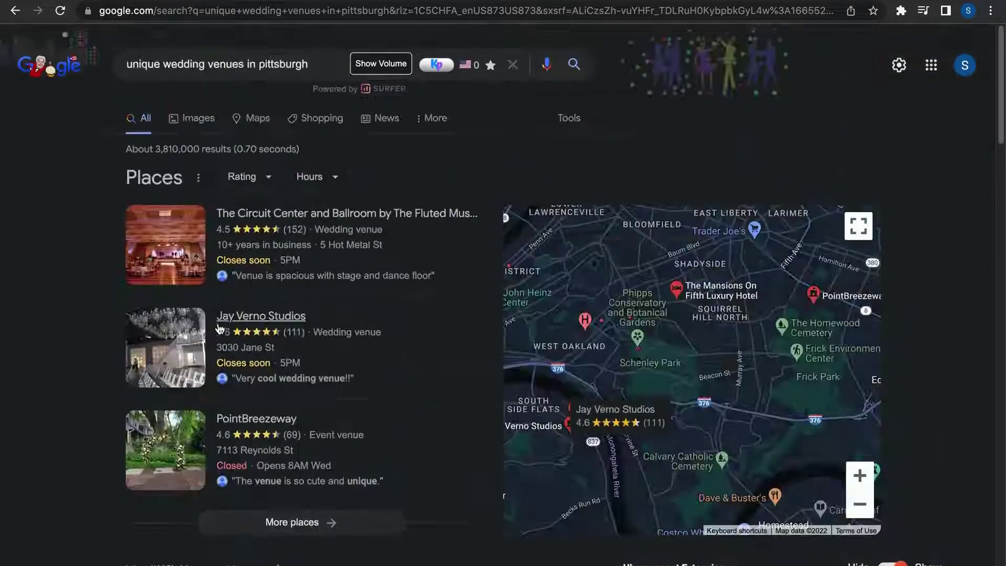
- Compare the 412brides listing's domain authority and word count with the competing Pittsburgh venue pages down to the related searches
scroll(77, 321, "down", 5)
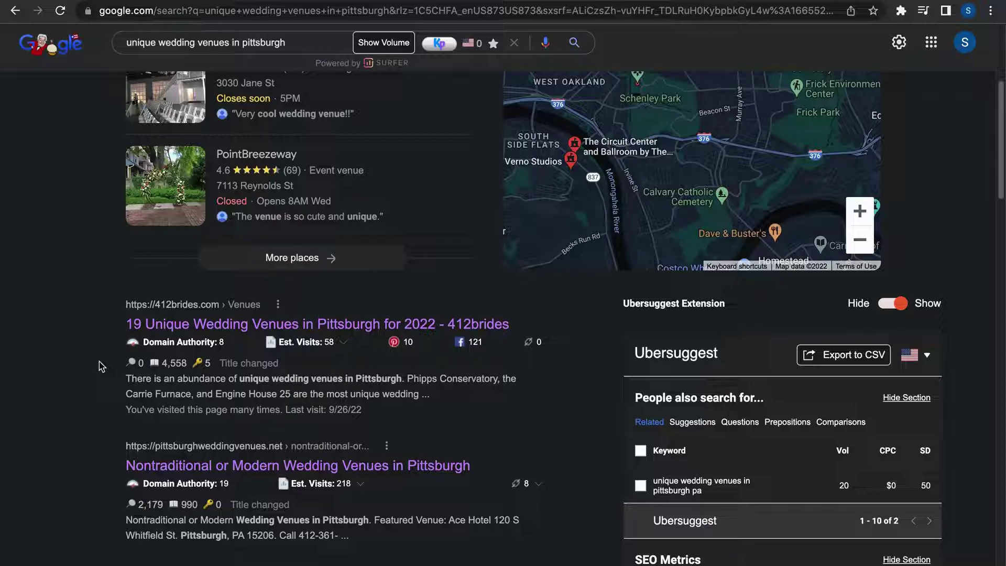
scroll(101, 366, "down", 1)
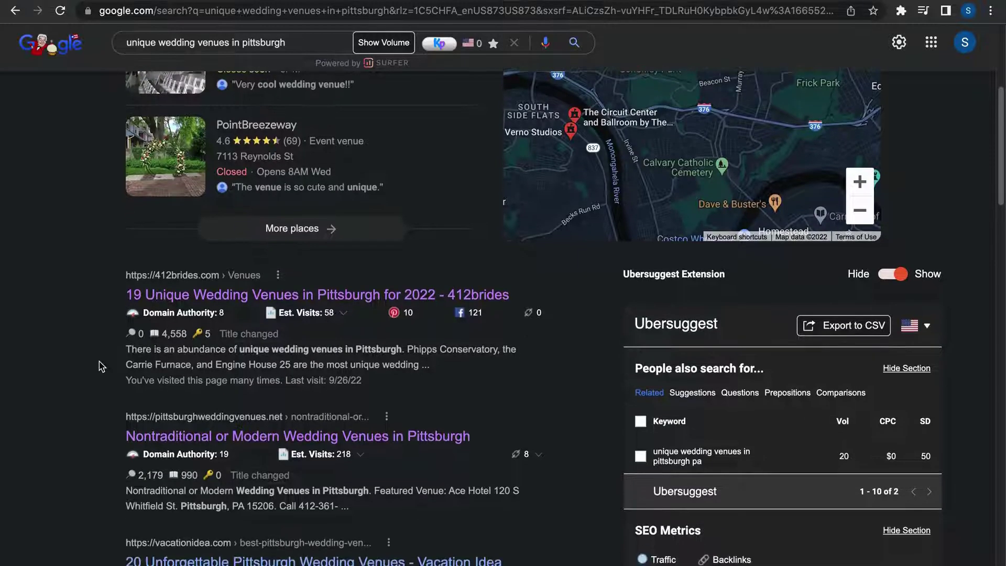
scroll(101, 366, "down", 1)
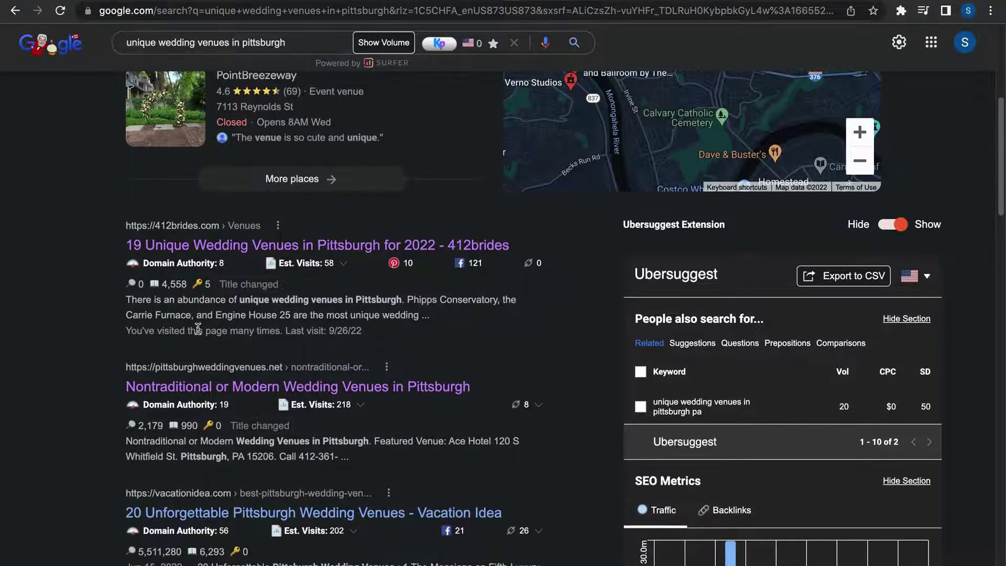
mouse_move(237, 278)
scroll(116, 355, "down", 5)
scroll(115, 355, "down", 20)
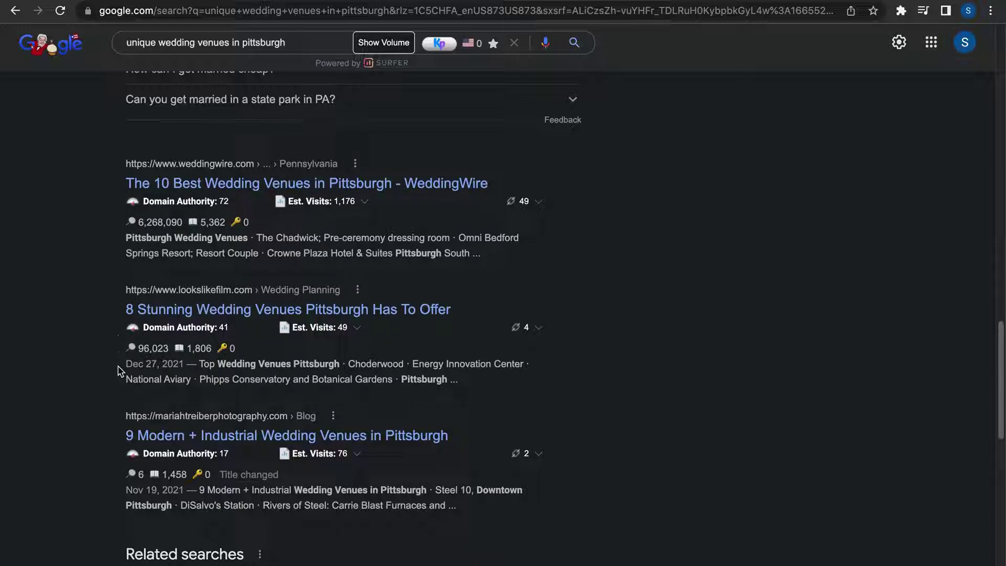
scroll(119, 371, "down", 2)
scroll(120, 371, "up", 20)
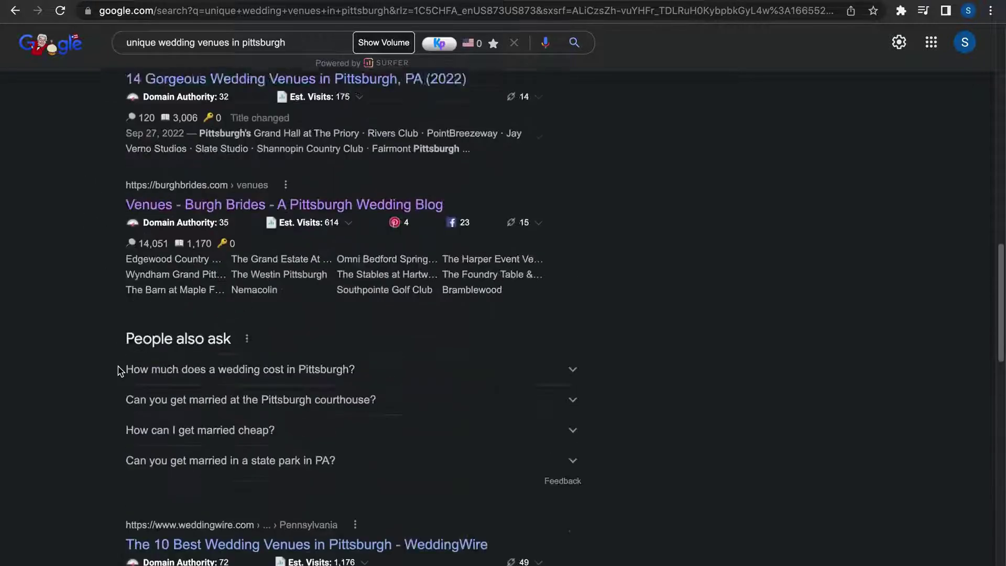
scroll(119, 372, "down", 1)
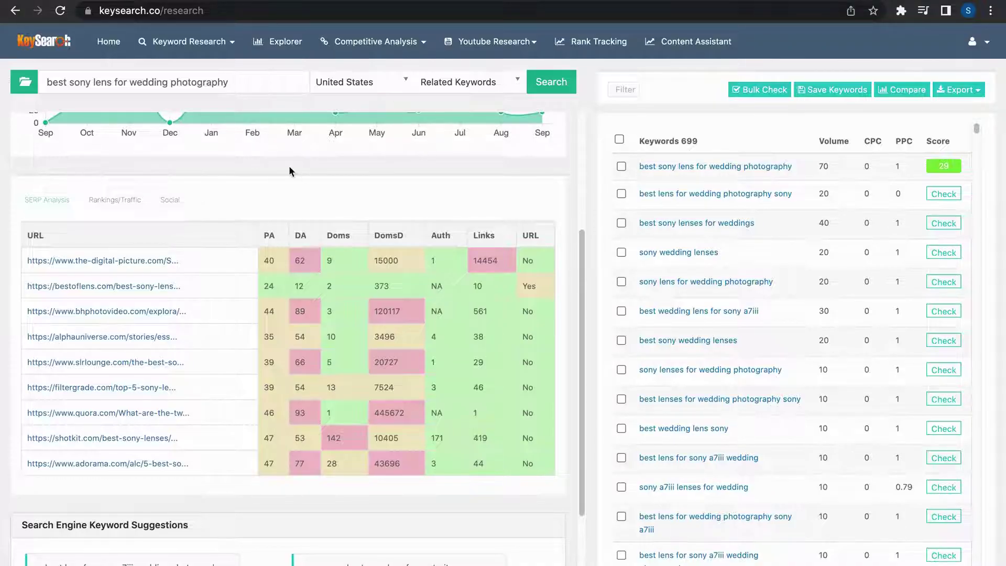
- Switch to KeySearch, open the Content Assistant for "best sony lens for wedding photography" and review its main metrics and Must Words
left_click(696, 46)
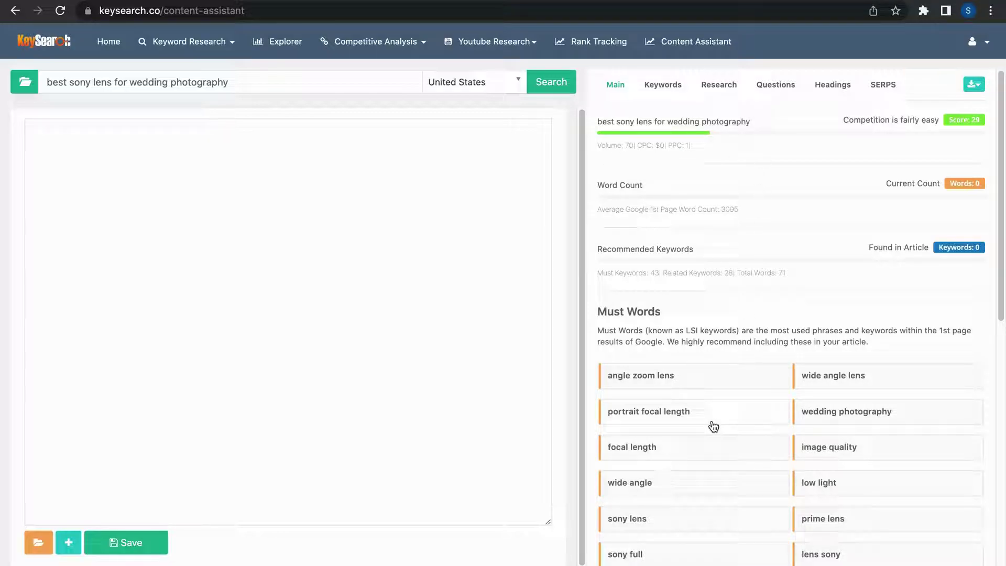
scroll(714, 426, "down", 4)
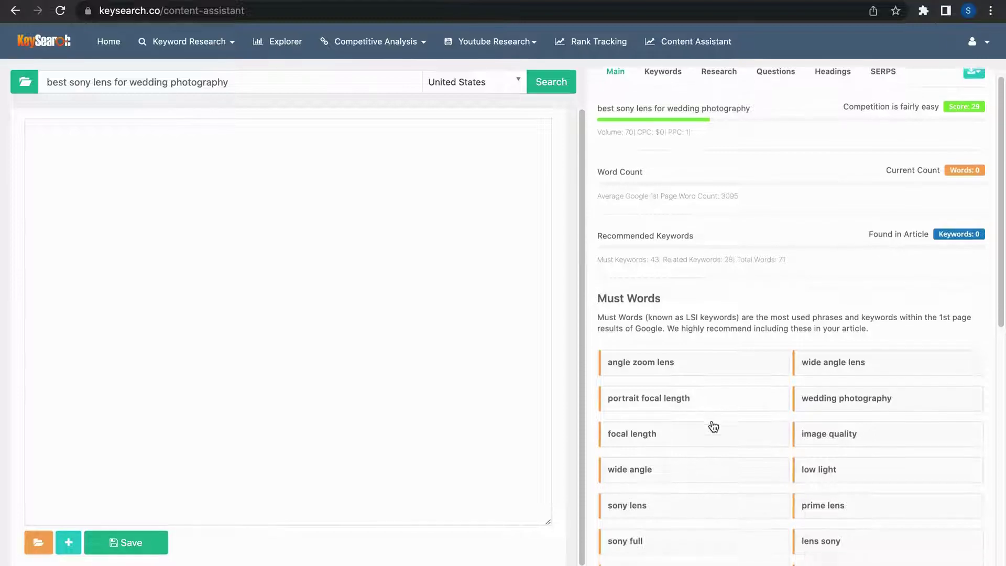
scroll(714, 426, "down", 2)
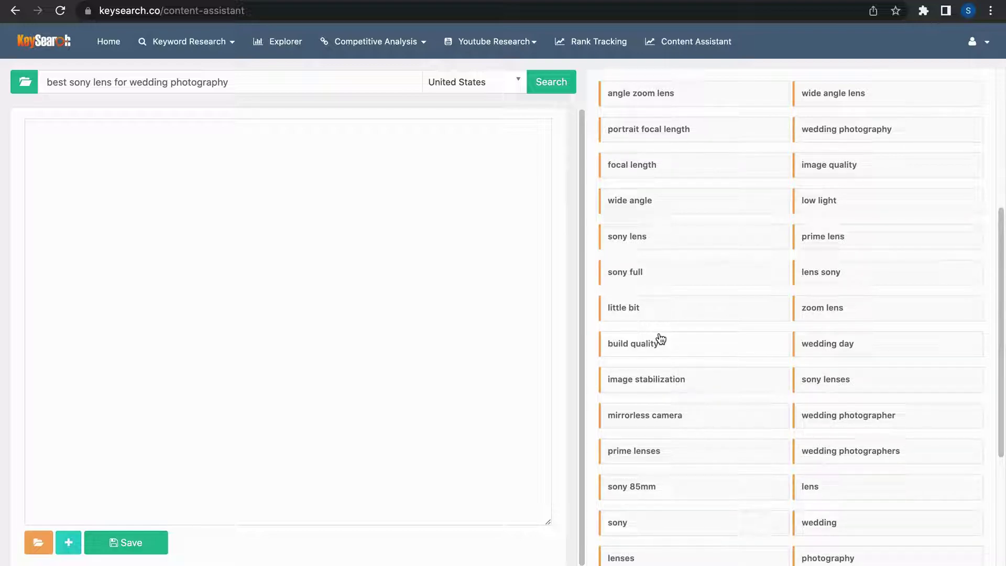
scroll(660, 338, "down", 5)
scroll(660, 336, "up", 10)
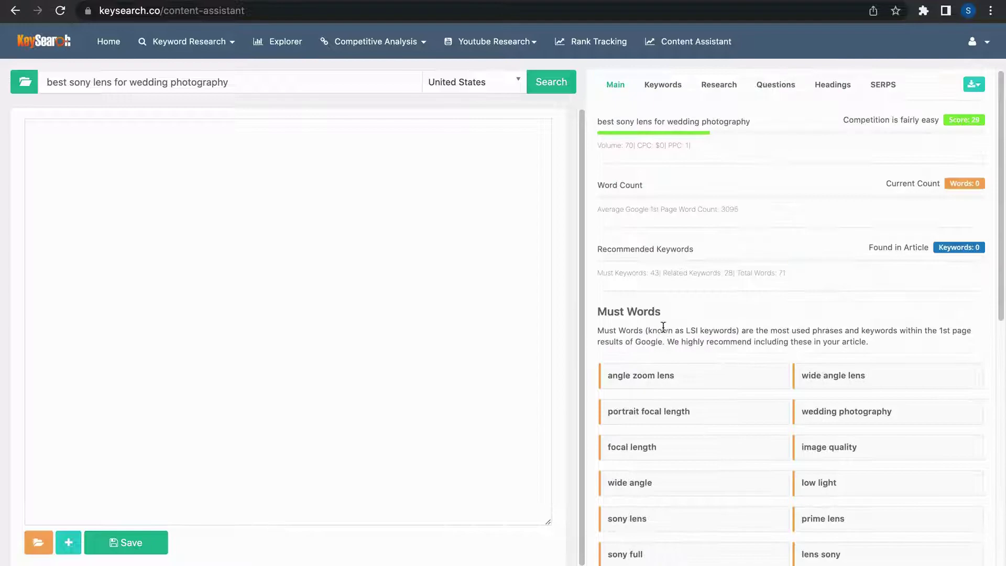
- Review the Content Assistant's related and top URL keywords and its research content snippets
left_click(661, 85)
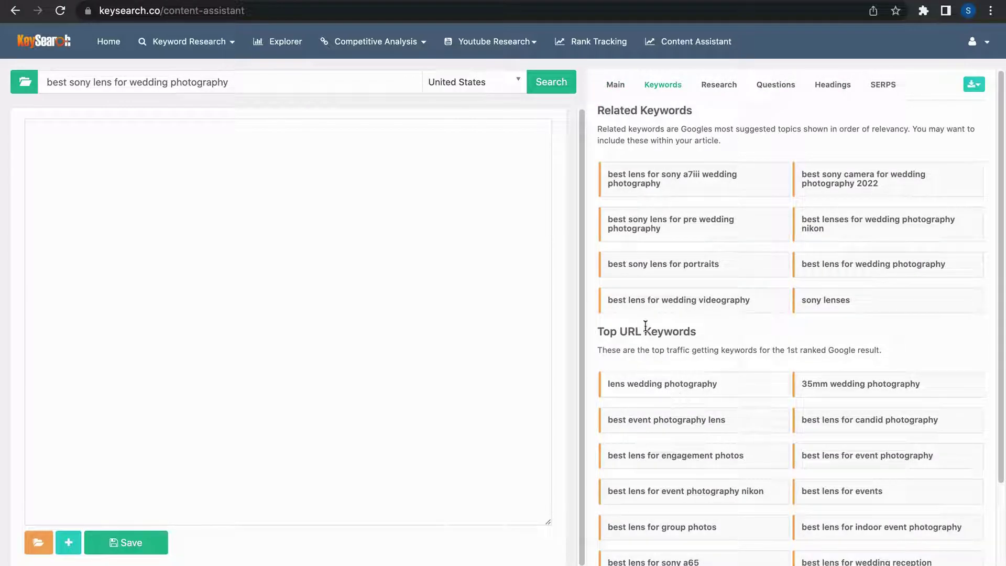
scroll(707, 454, "down", 3)
scroll(707, 454, "up", 4)
left_click(719, 84)
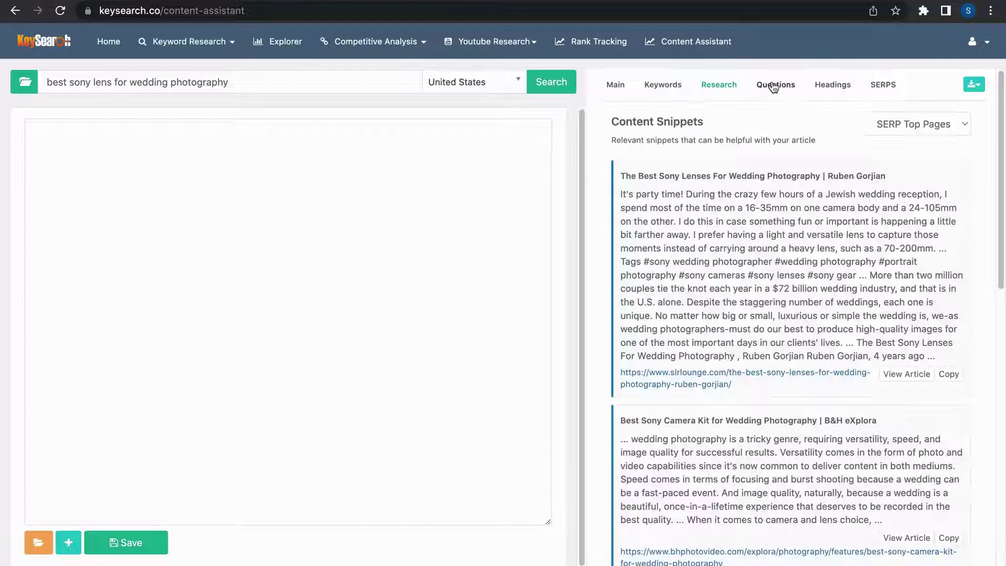
- Look through the popular wedding photography lens questions suggested by the Content Assistant
left_click(773, 84)
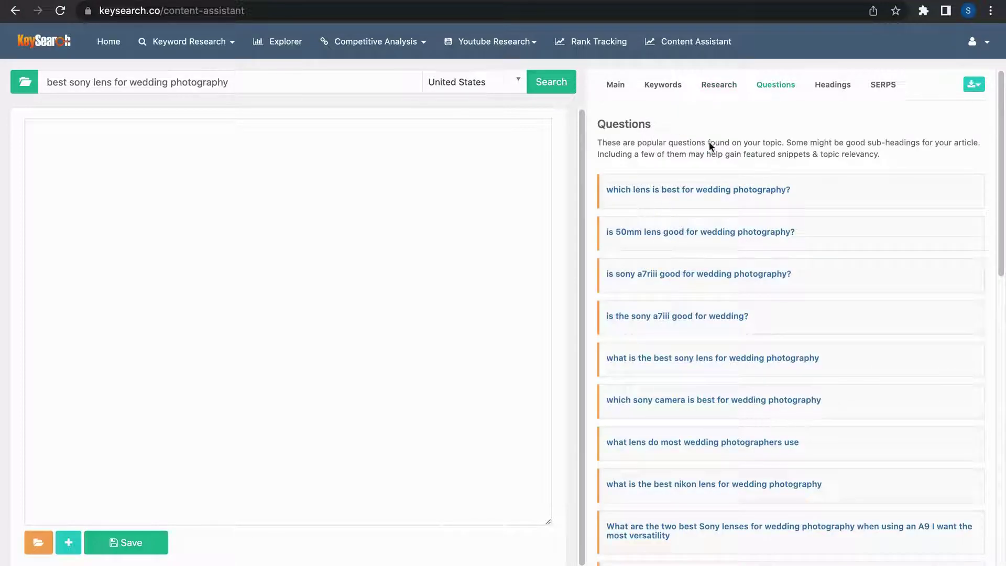
scroll(744, 460, "down", 1)
scroll(745, 461, "down", 13)
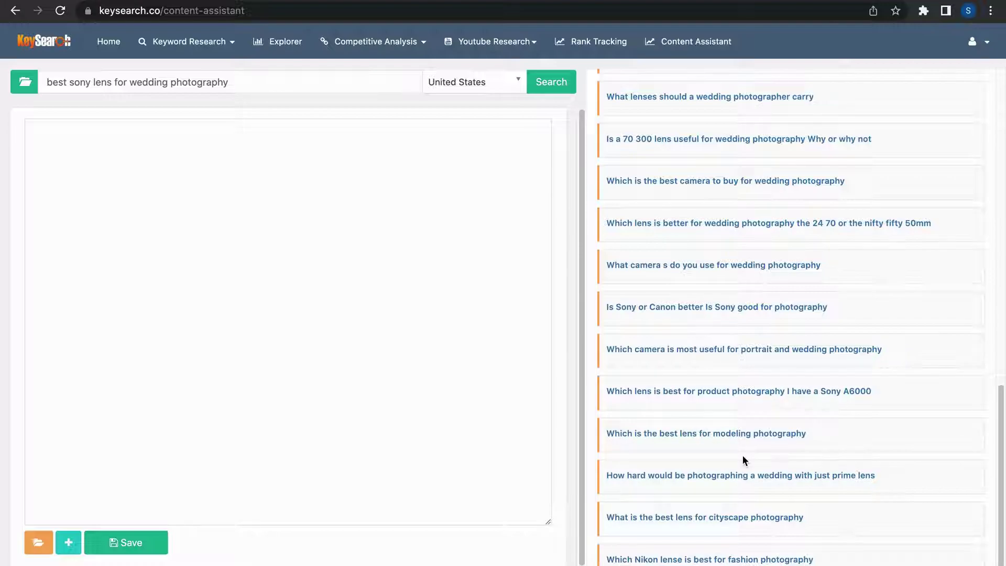
scroll(744, 461, "up", 15)
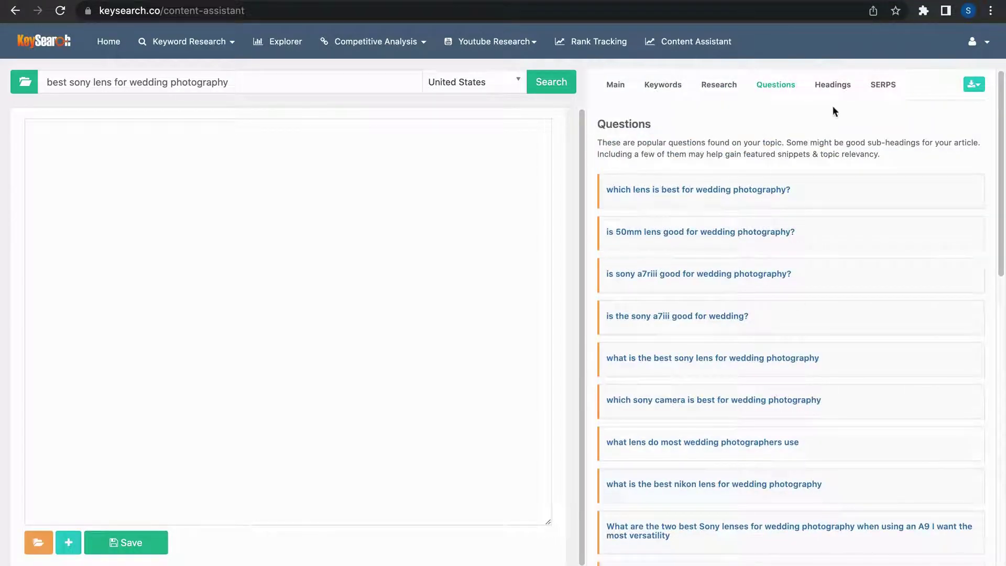
- View the suggested H1 and H2 headings, and examine the top first-page Google results with their word counts
left_click(833, 84)
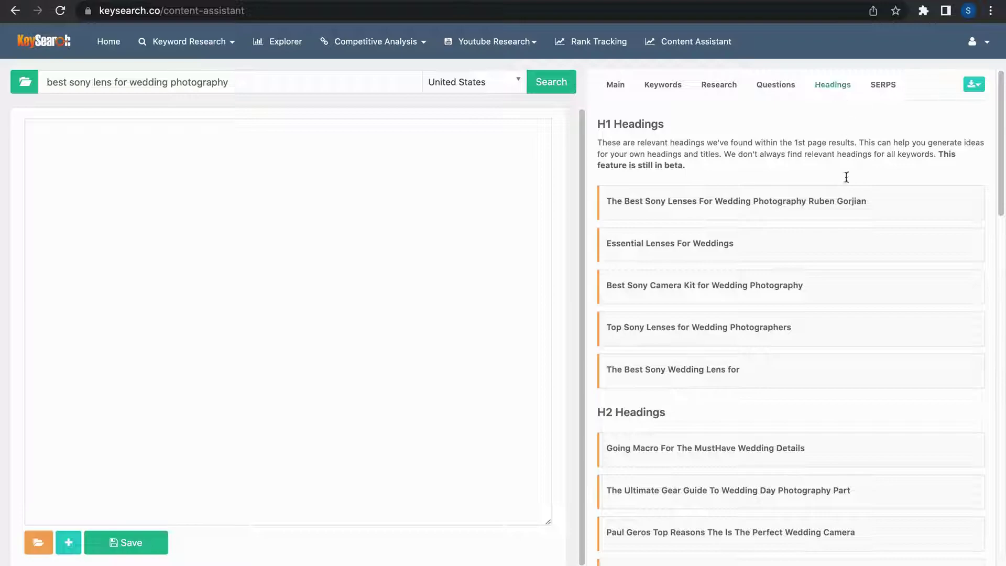
left_click(883, 86)
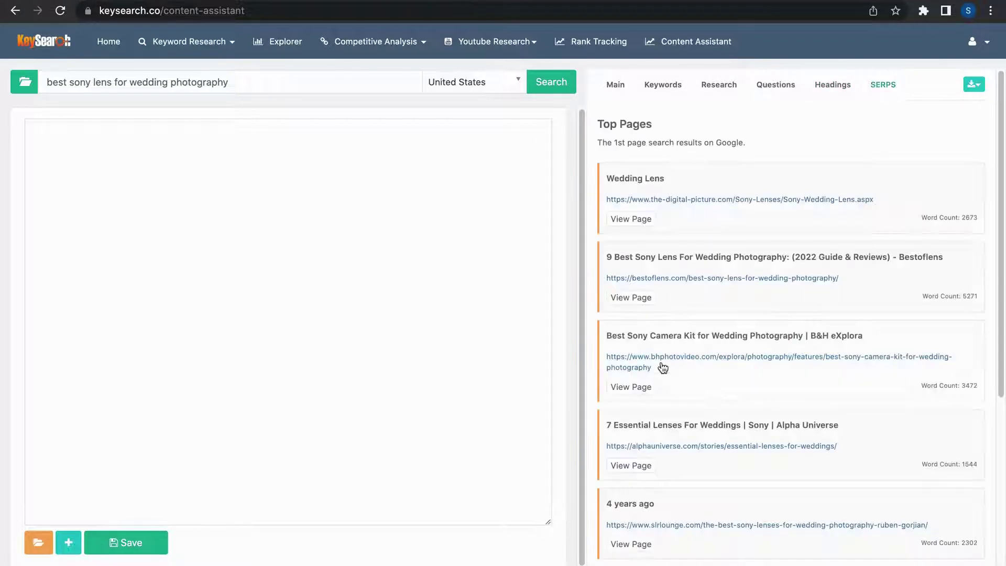
scroll(711, 440, "down", 3)
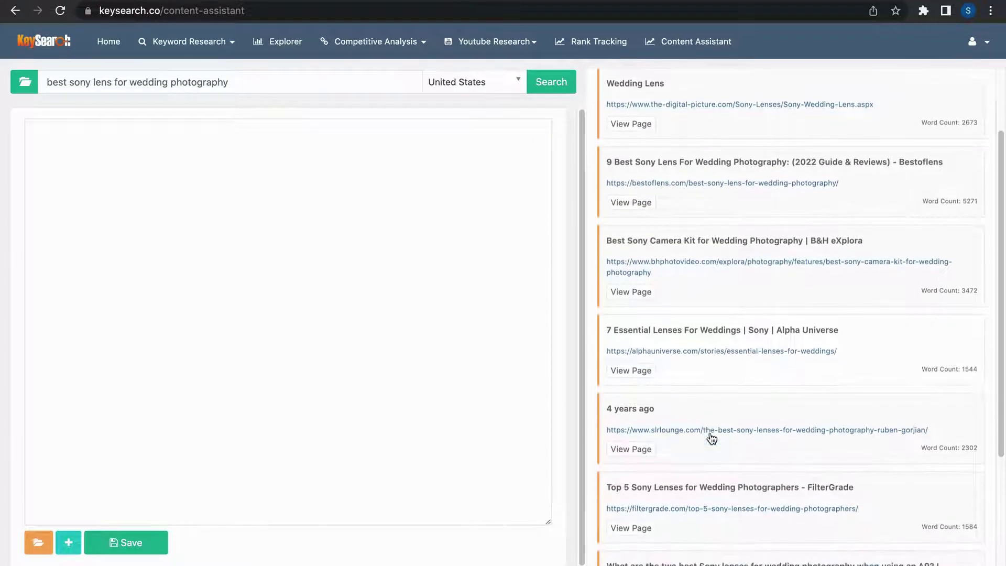
scroll(711, 439, "down", 4)
scroll(712, 439, "up", 6)
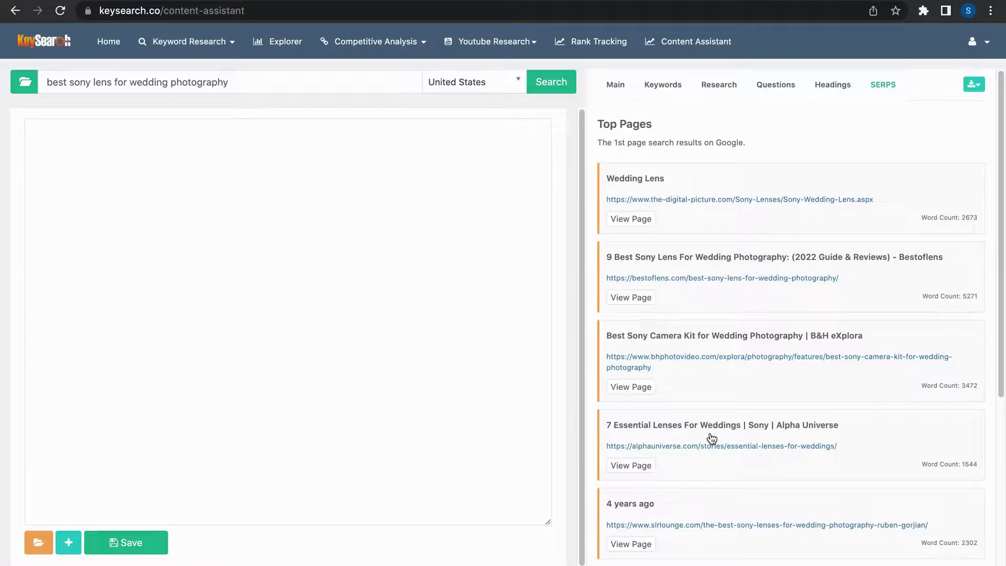
- Look through the full list of first-page Google results for the lens keyword, and return to KeySearch's keyword research page
scroll(711, 439, "down", 1)
scroll(715, 486, "up", 1)
scroll(716, 485, "down", 6)
scroll(716, 482, "up", 6)
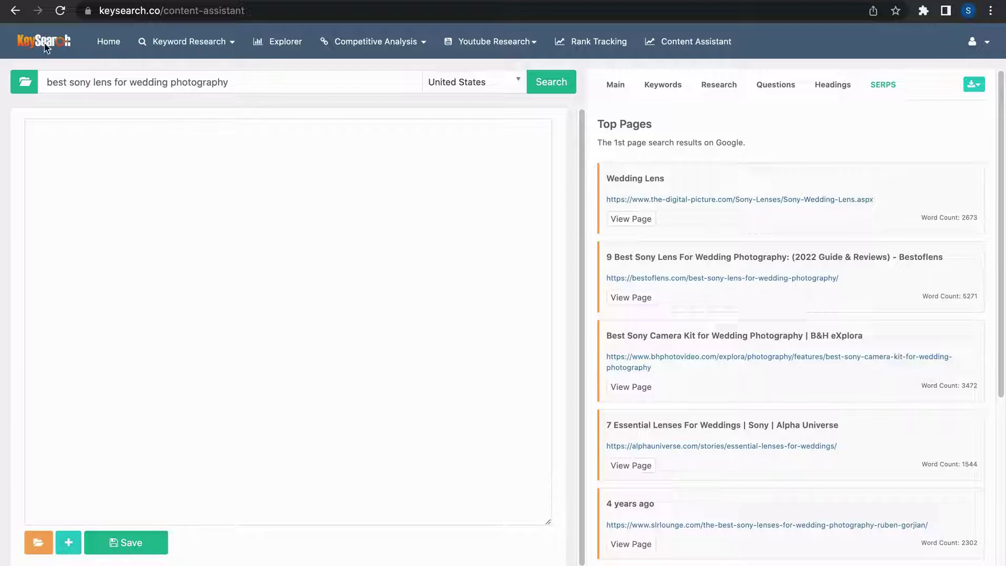
left_click(111, 42)
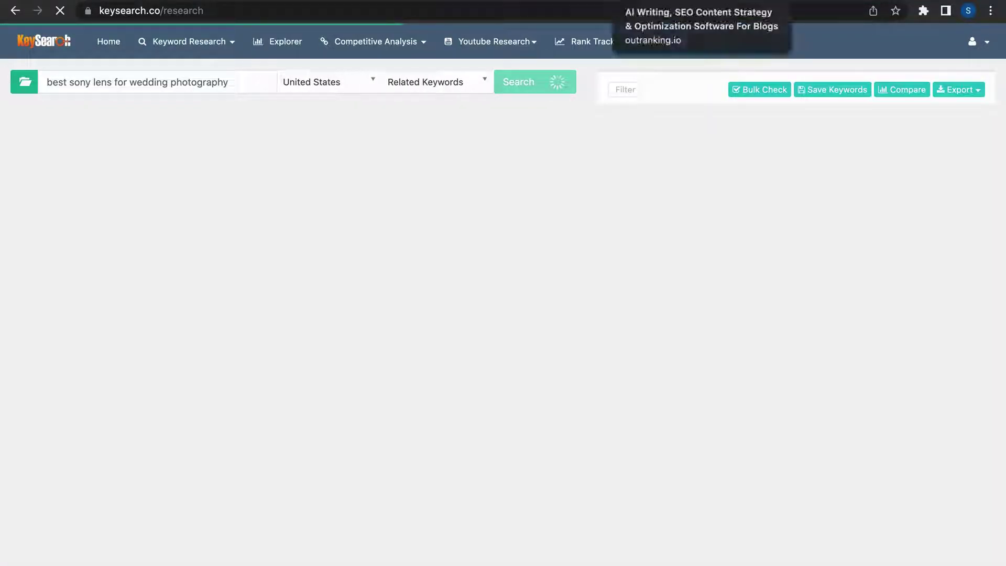
- Switch back to the Outranking wedding lens draft, take the browser out of full screen and minimize its window
key("ctrl+Tab")
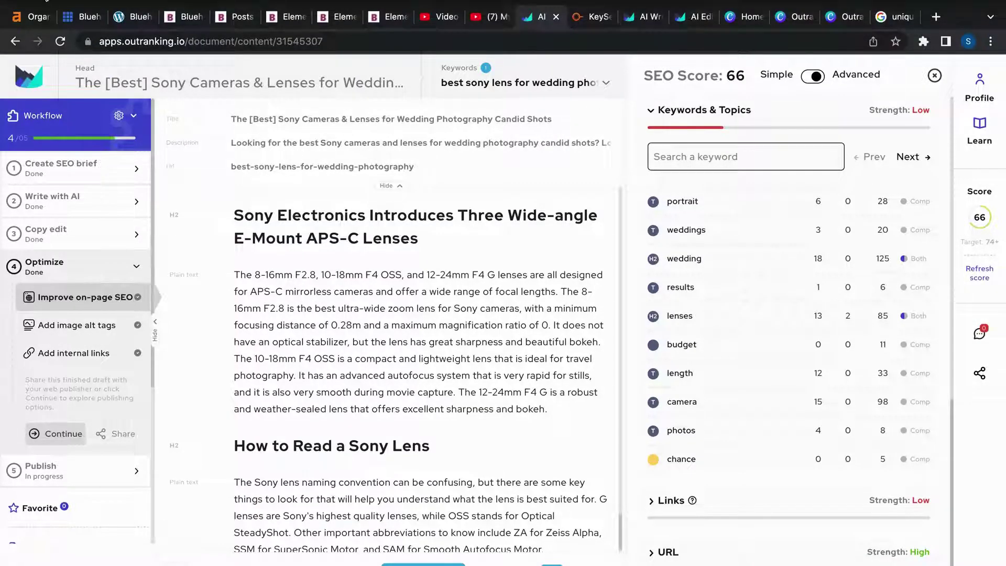
left_click(43, 5)
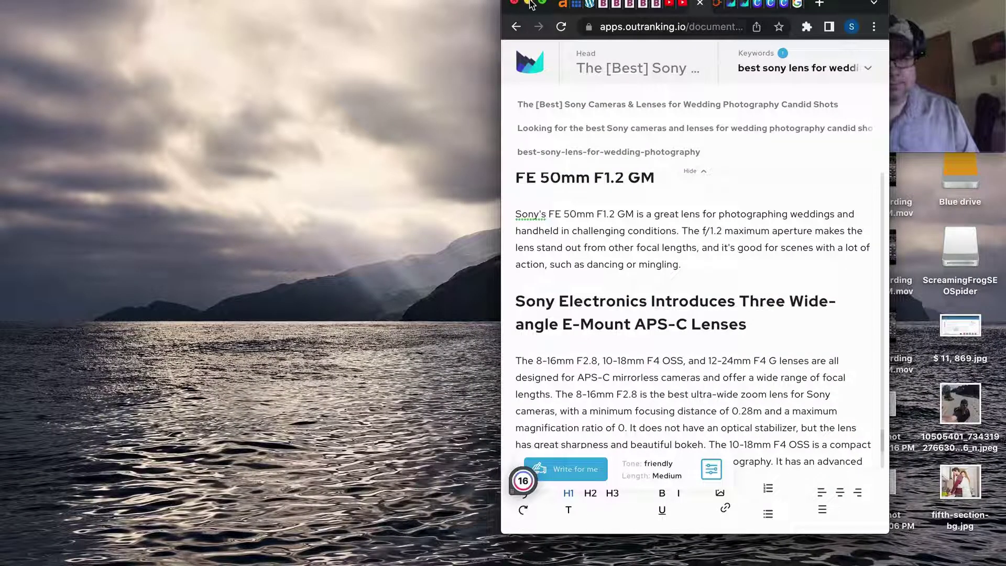
left_click(528, 2)
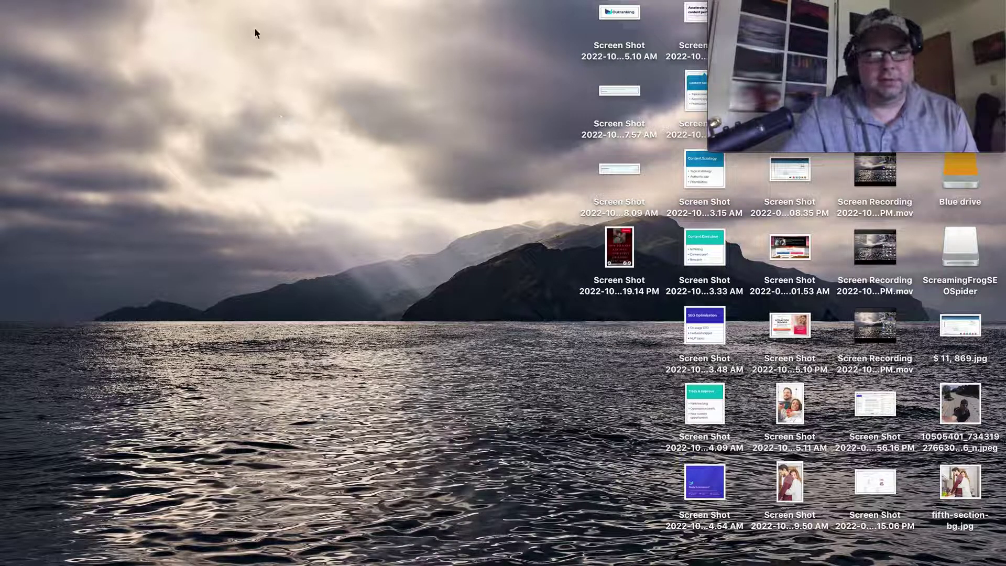
- Switch to QuickTime Player, bring up its screen recording controls and stop the ongoing screen recording
left_click(100, 1)
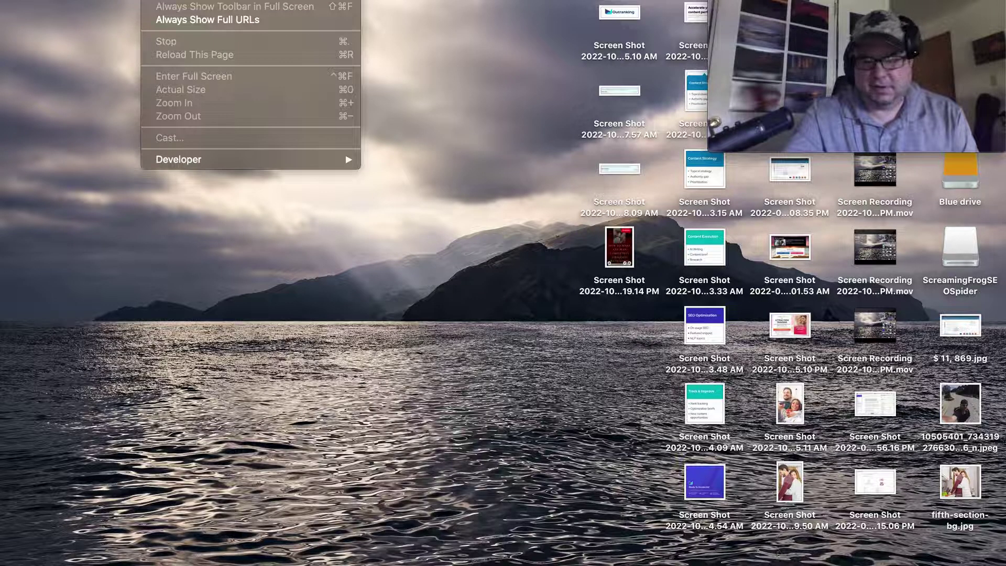
key("Escape")
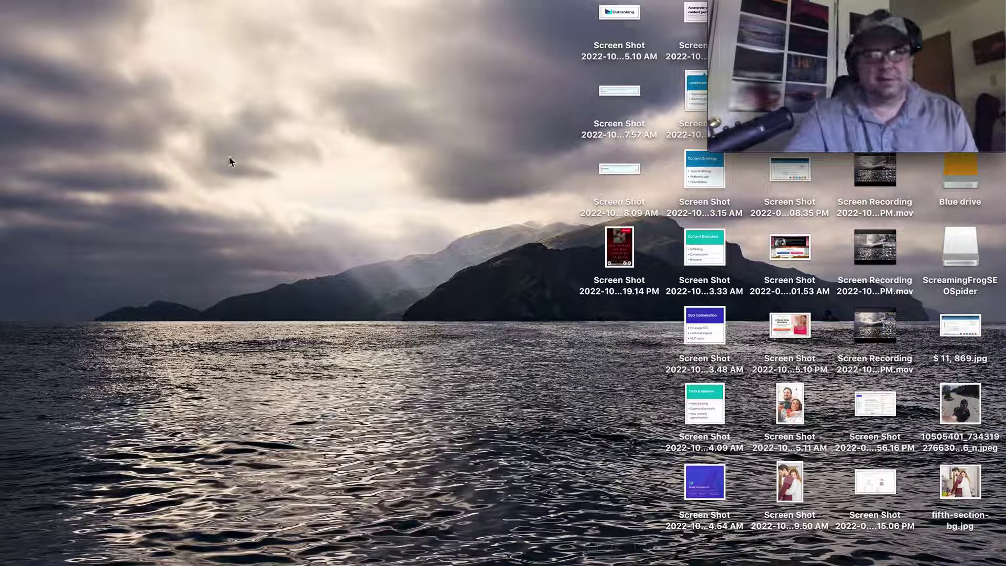
left_click(144, 0)
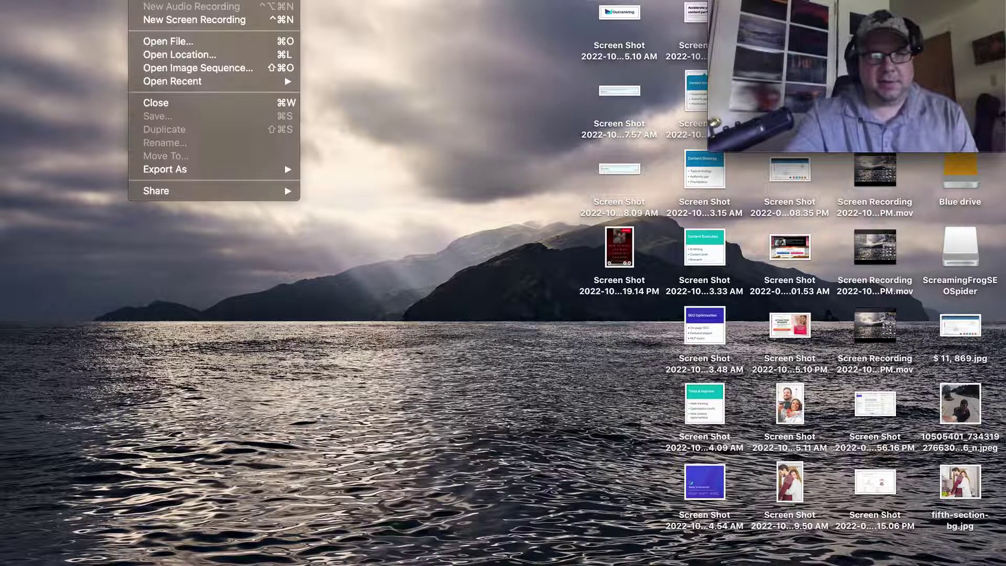
left_click(185, 21)
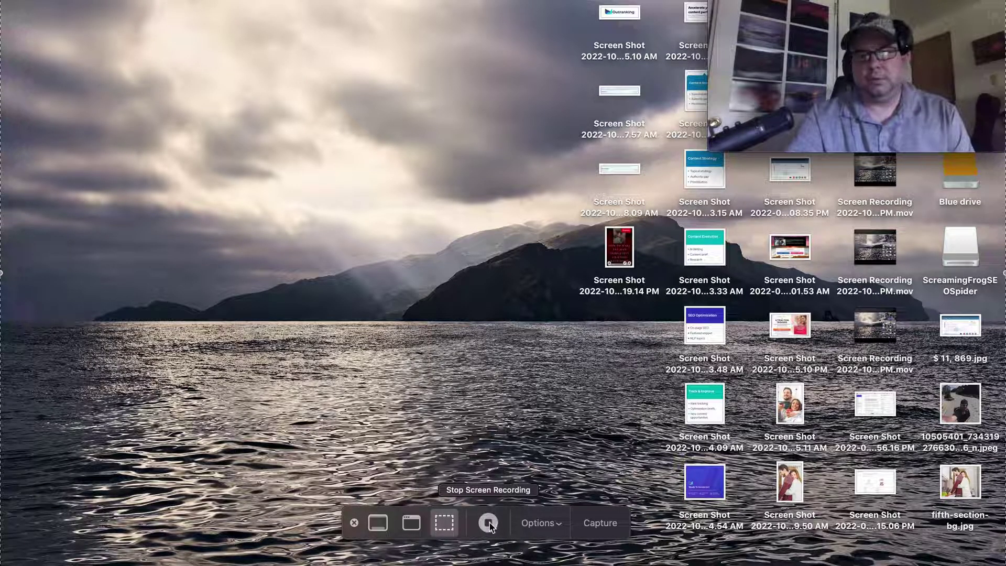
left_click(489, 523)
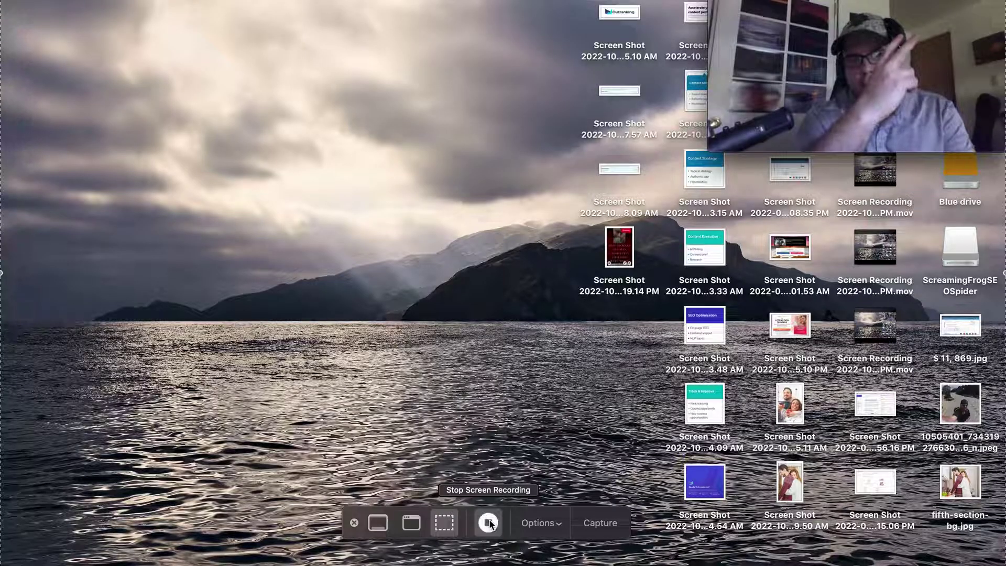